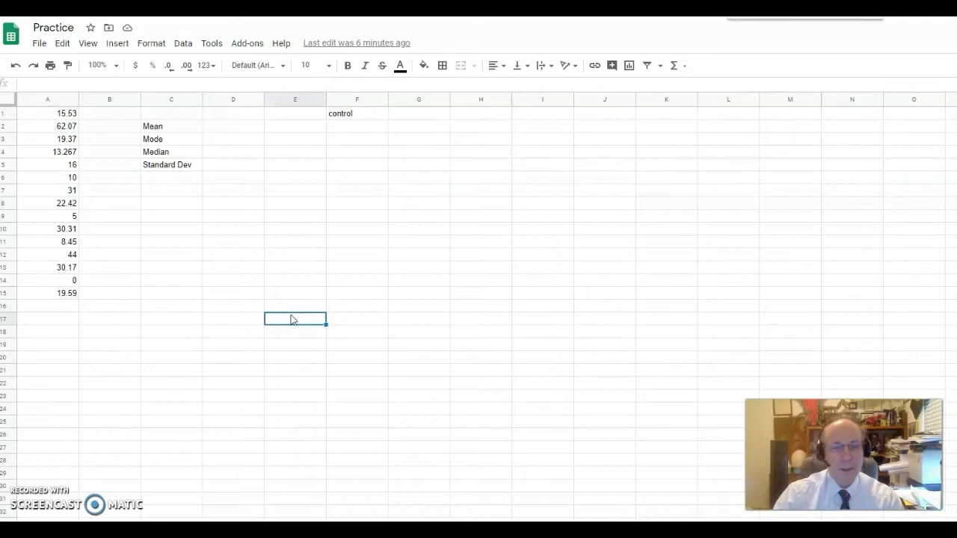
Zoom the browser page in two levels so the Practice sheet values and labels look larger.
key(ctrl+plus)
key(ctrl+plus)
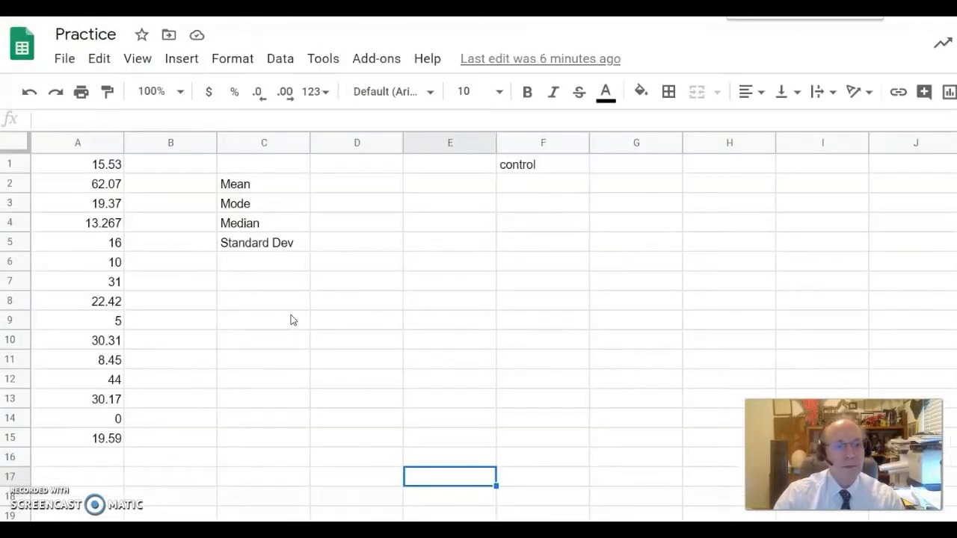
key(ctrl+plus)
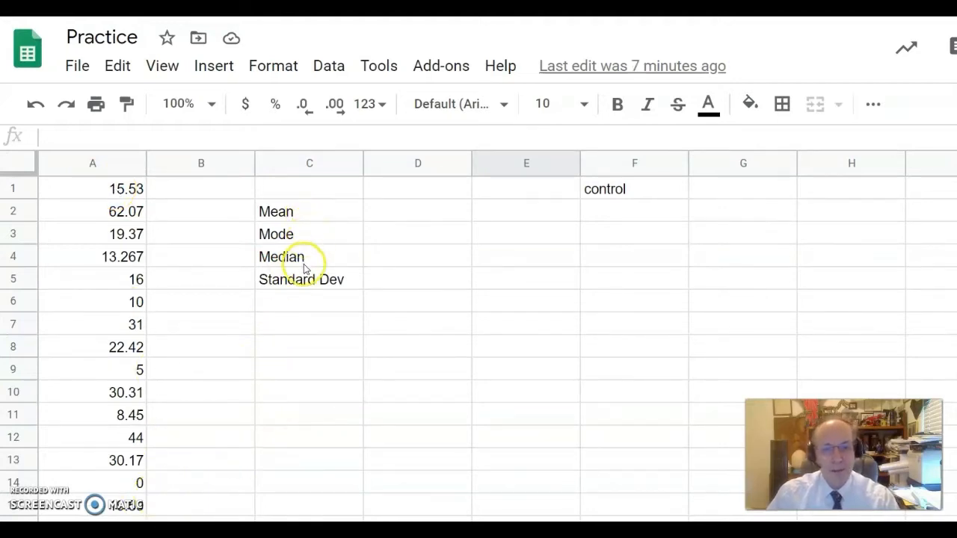
Enter =AVERAGE(A1:A15) in D2 beside Mean, giving 22.
click(405, 216)
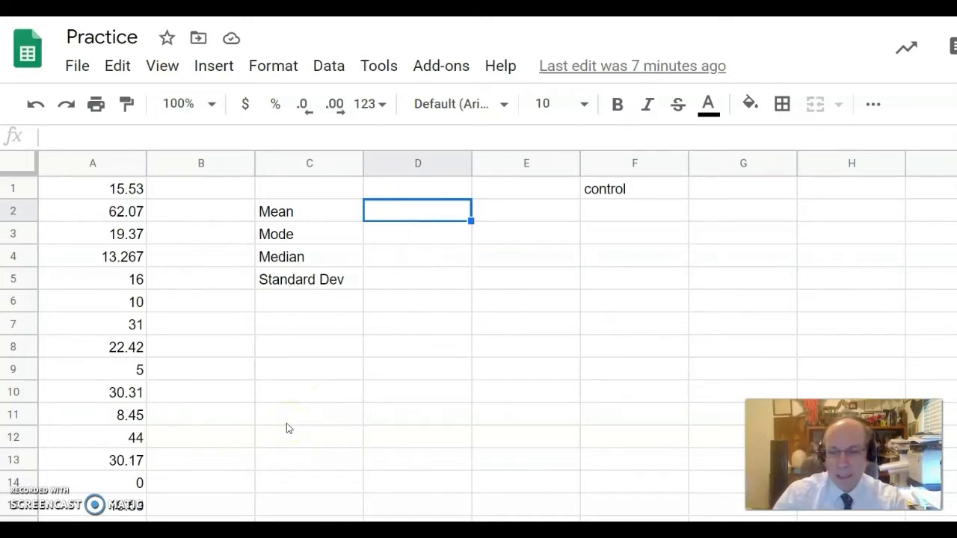
text(=a)
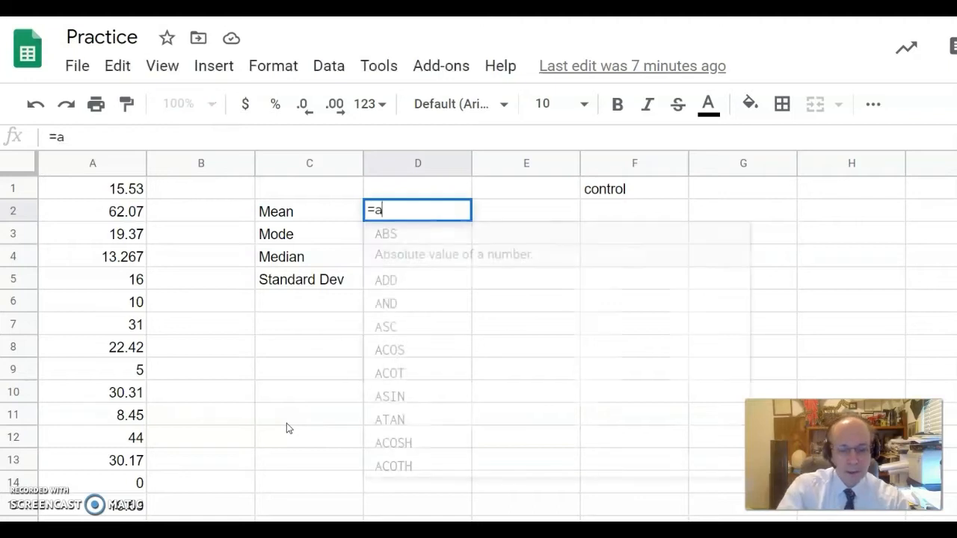
text(vera)
key(BackSpace)
text(ra)
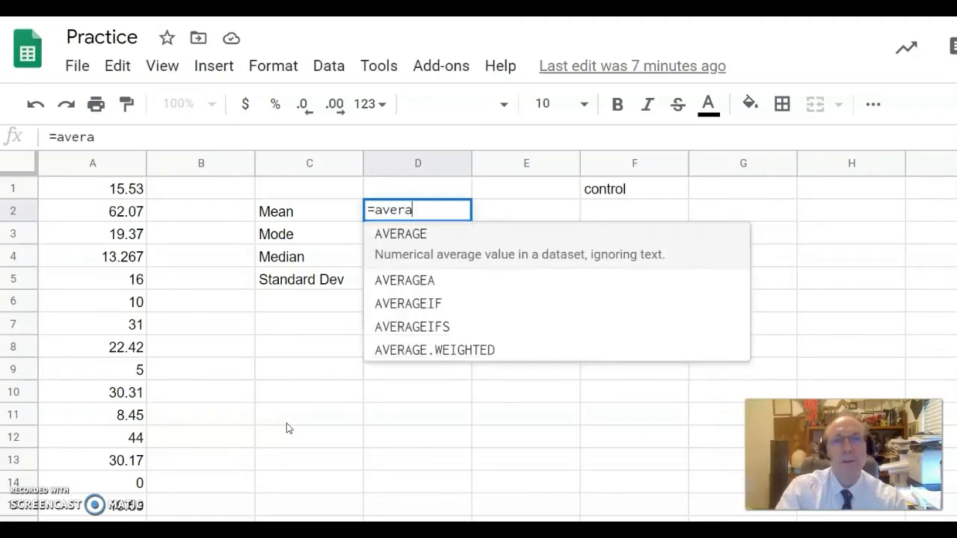
click(396, 233)
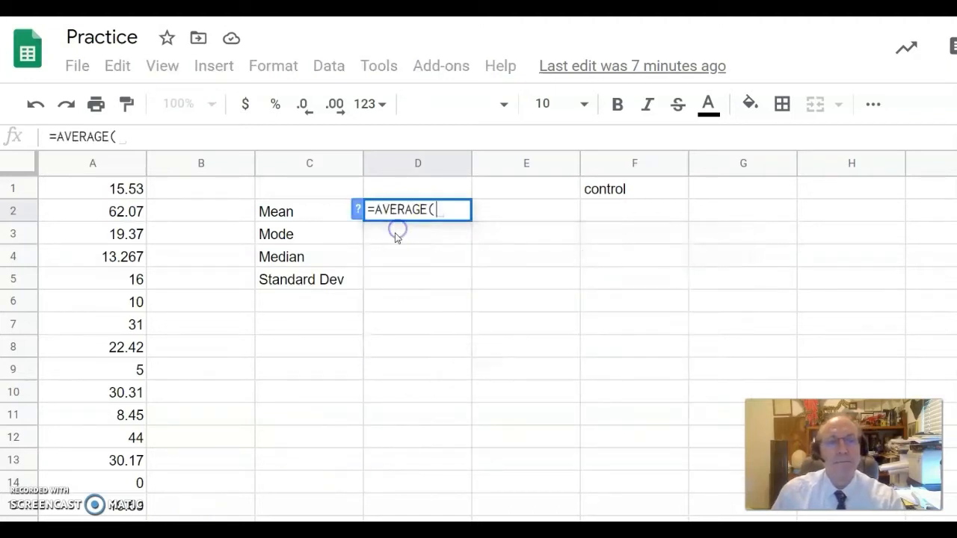
drag(133, 187, 127, 514)
text())
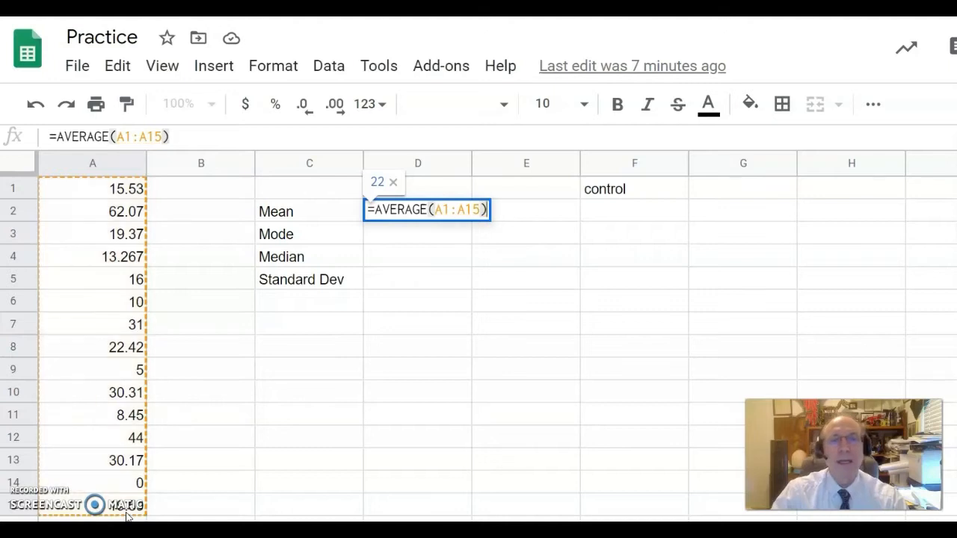
key(Return)
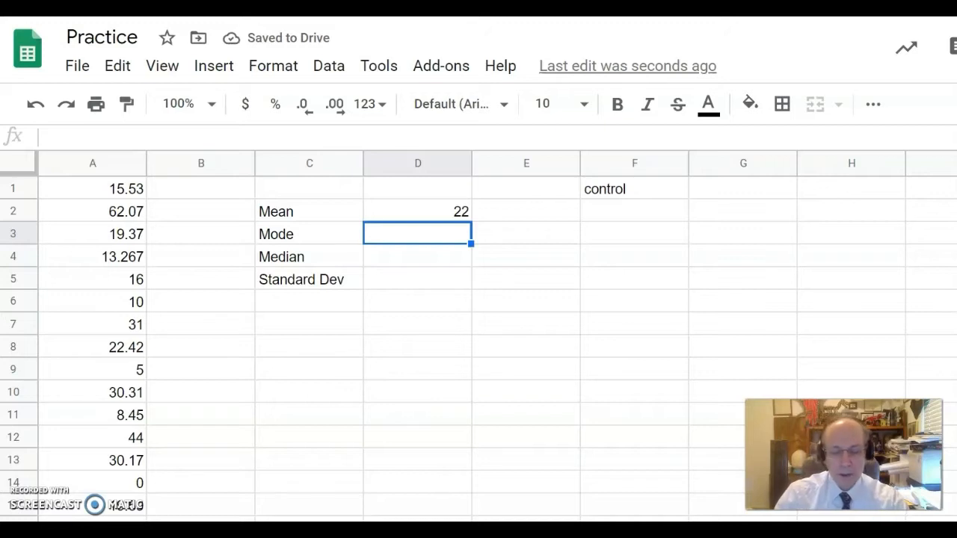
Enter =MODE(A1:A15) in D3, which returns #N/A.
text(=mod)
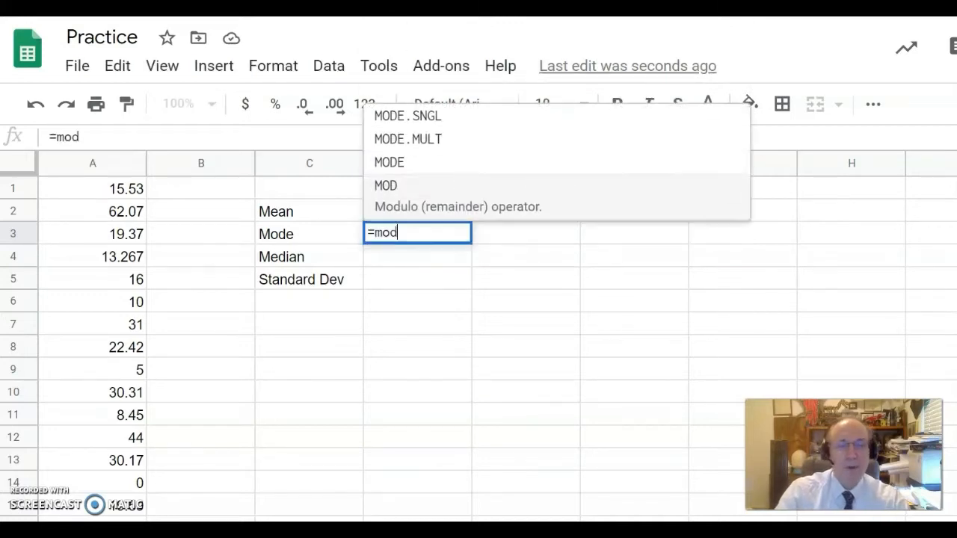
text(e()
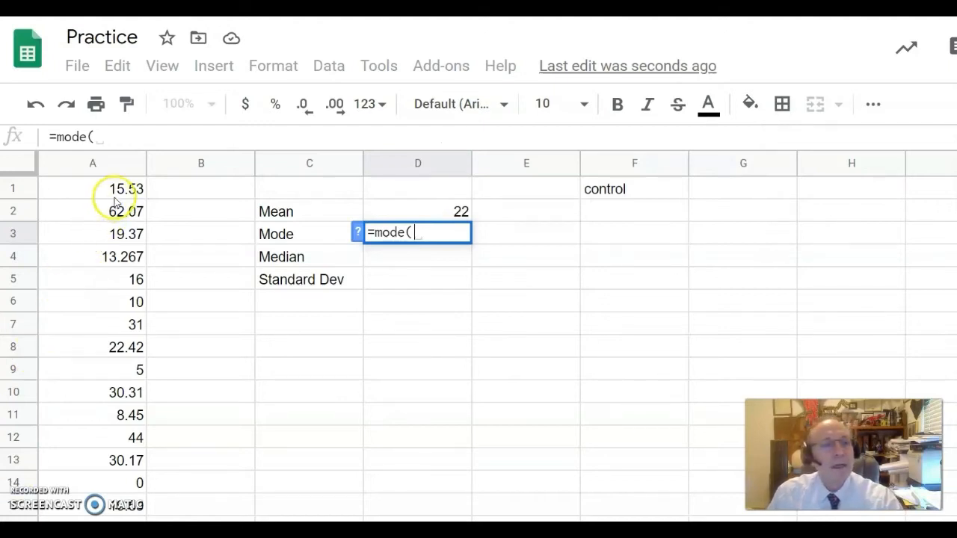
text(a)
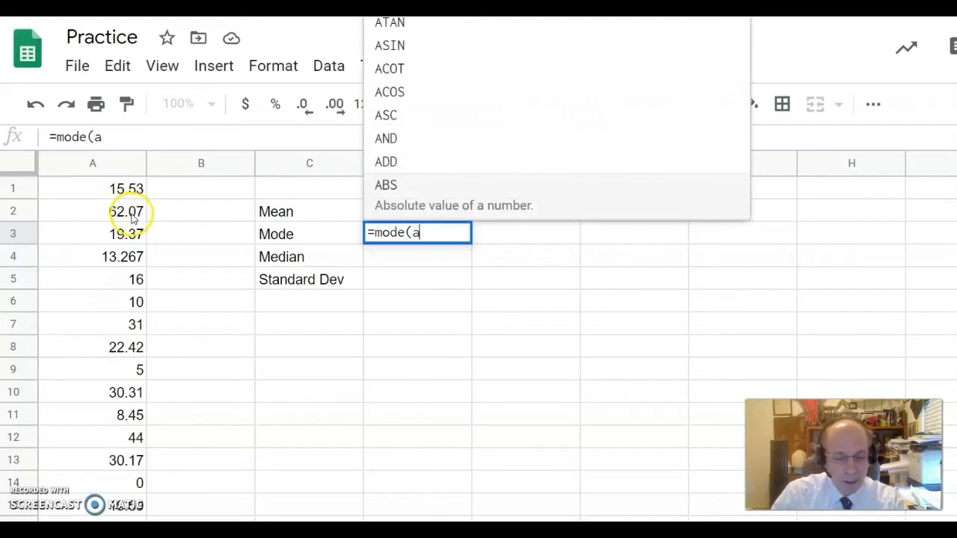
text(1:a15)
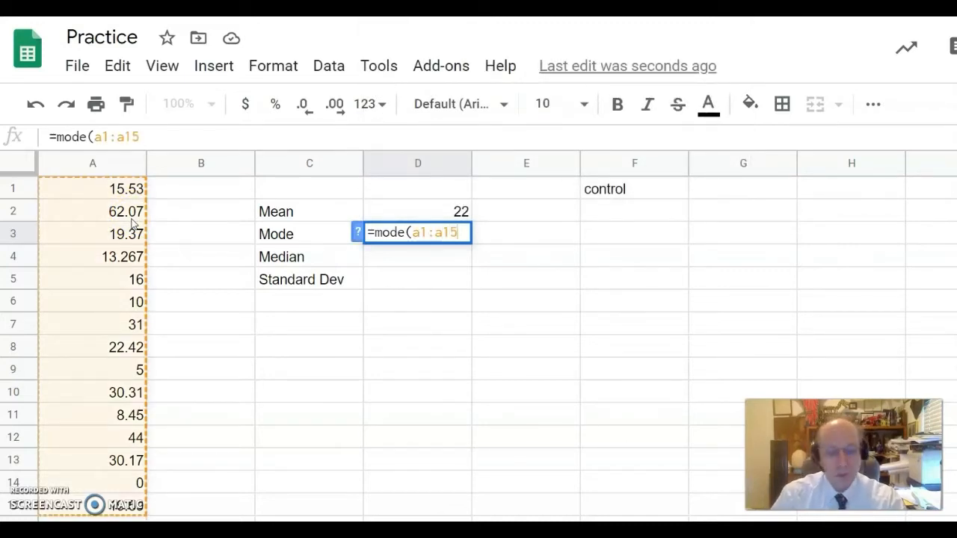
key(Return)
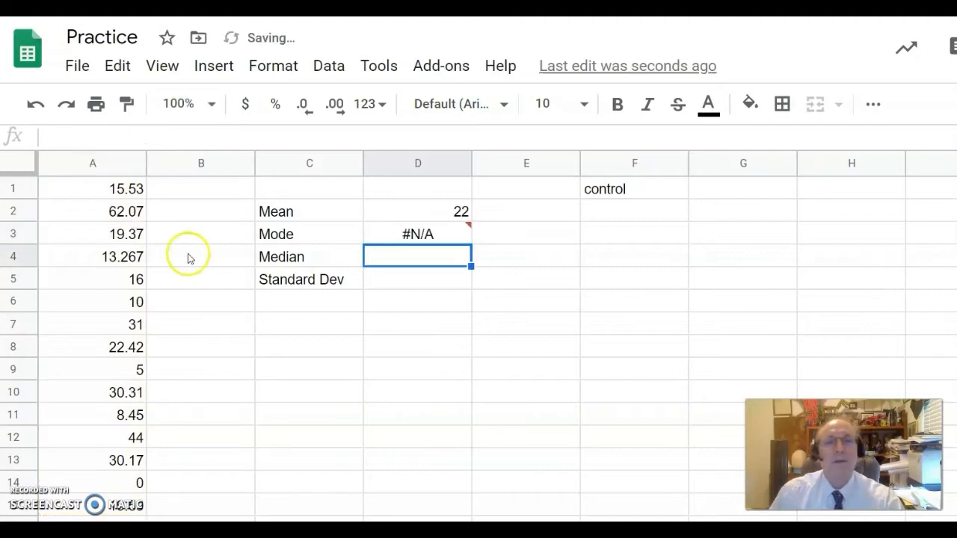
Enter =MEDIAN(A1:A15) in D4, giving 19.37.
mouse_move(417, 241)
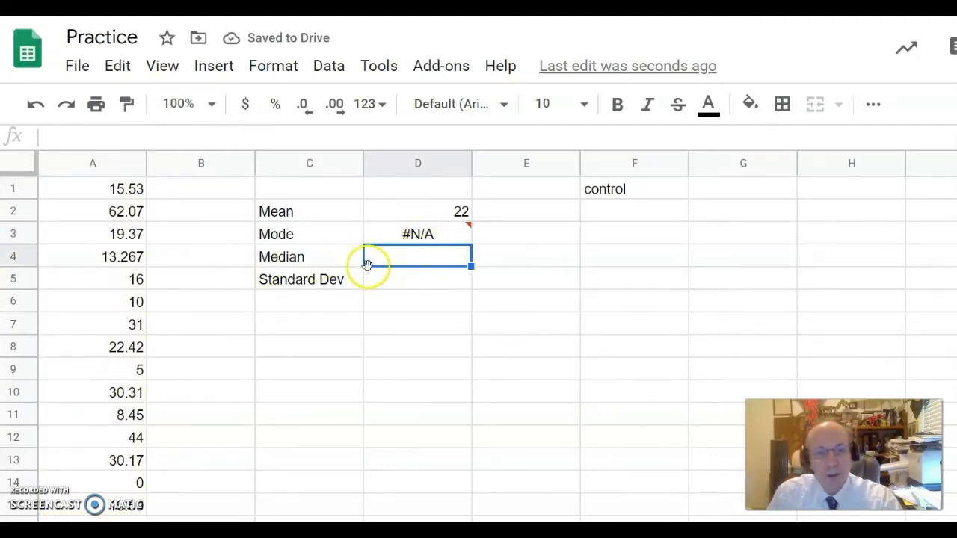
text(=)
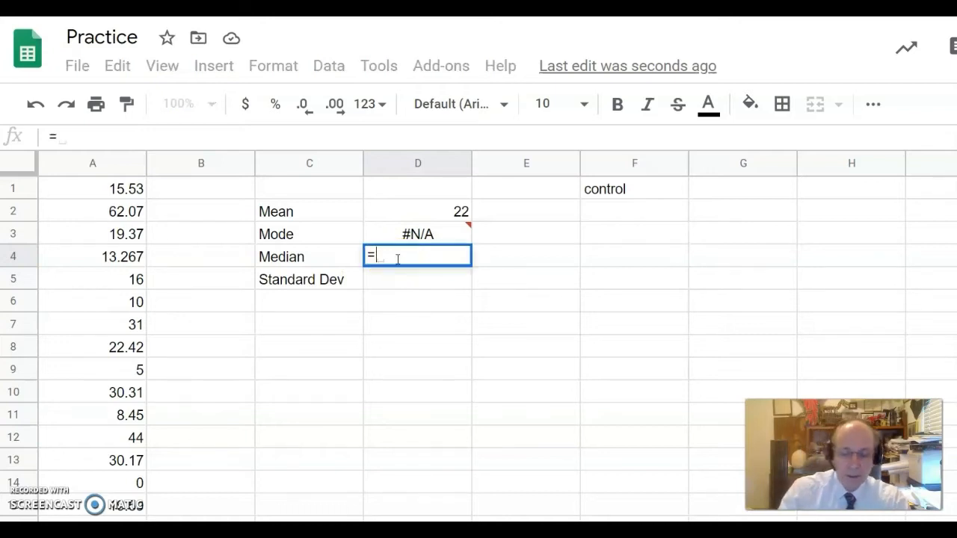
text(media)
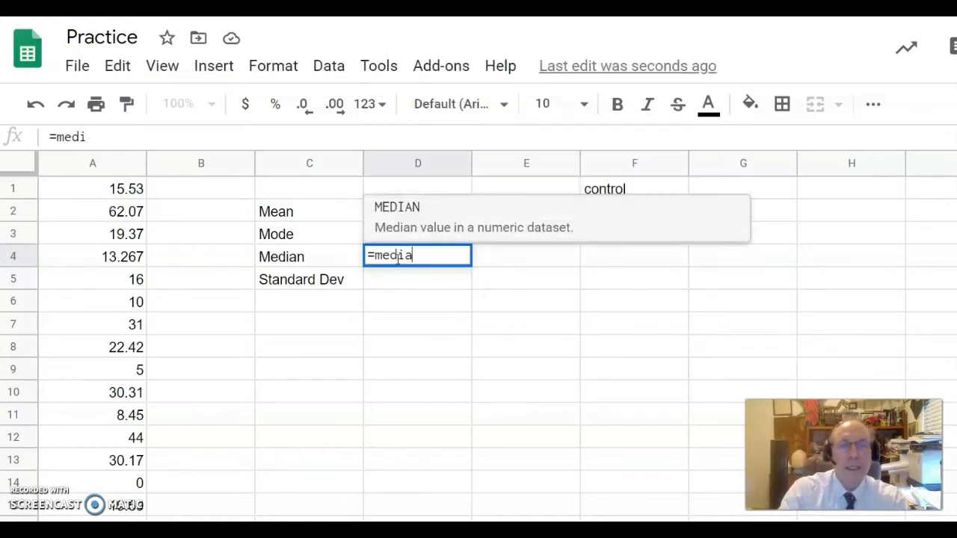
text(n()
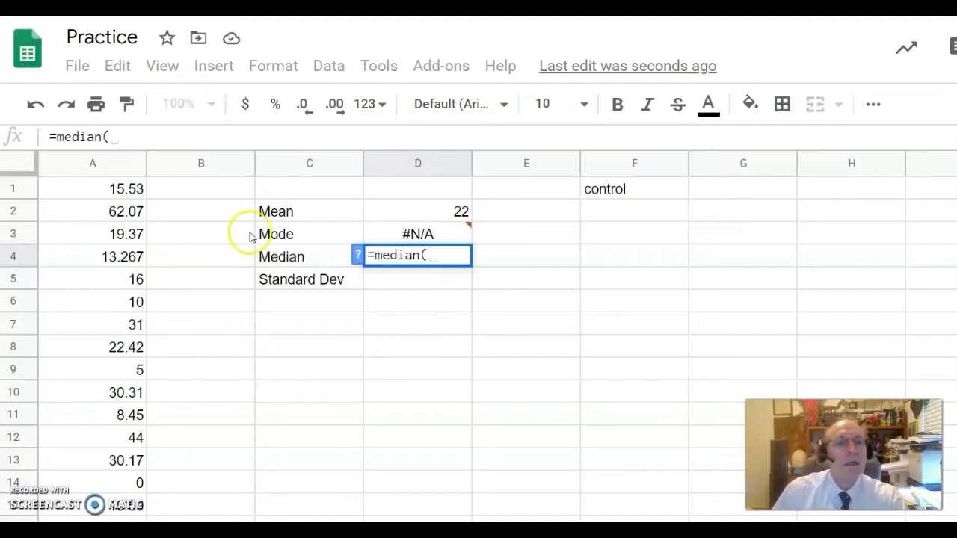
drag(145, 198, 132, 505)
key(Return)
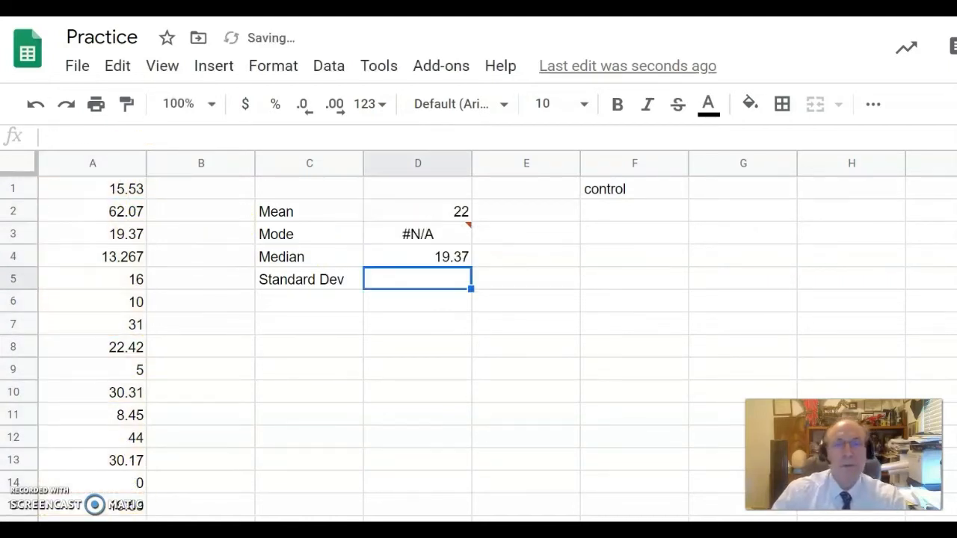
Enter =STDEV(A1:A15) in D5 beside Standard Dev, returning 16.
text(=)
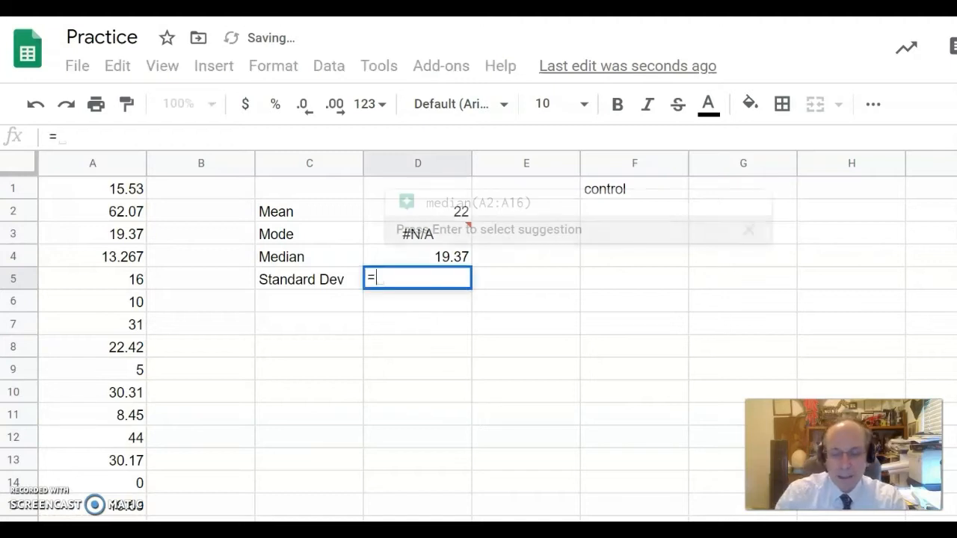
text(std)
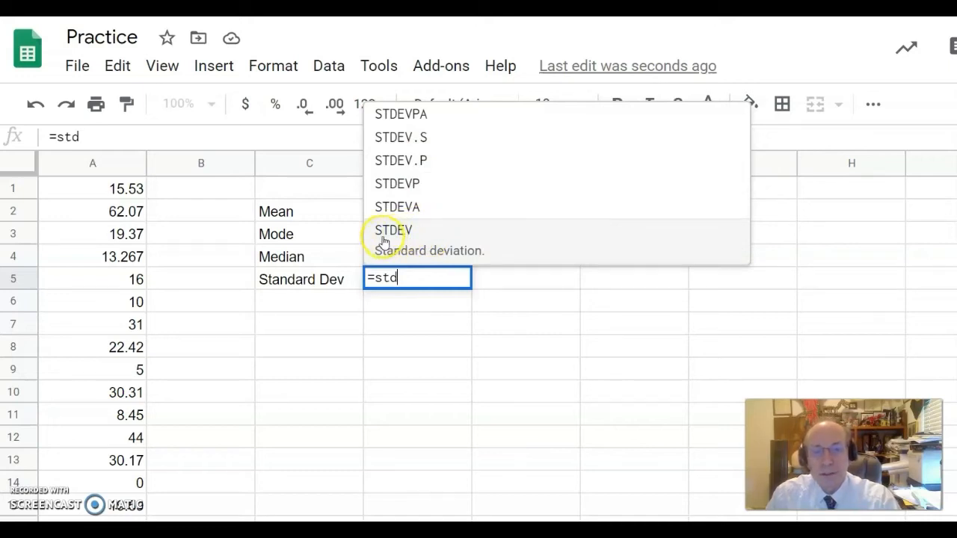
click(405, 232)
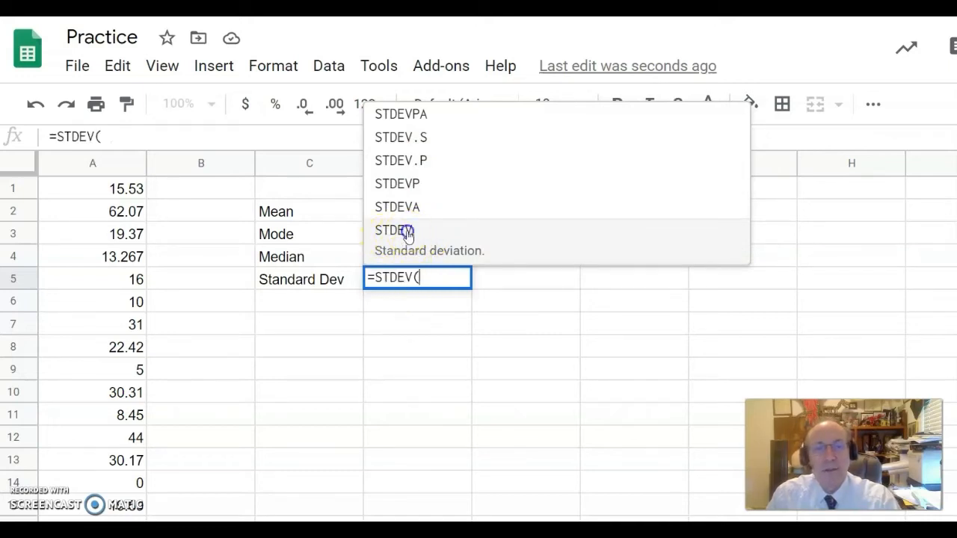
drag(149, 188, 117, 499)
text())
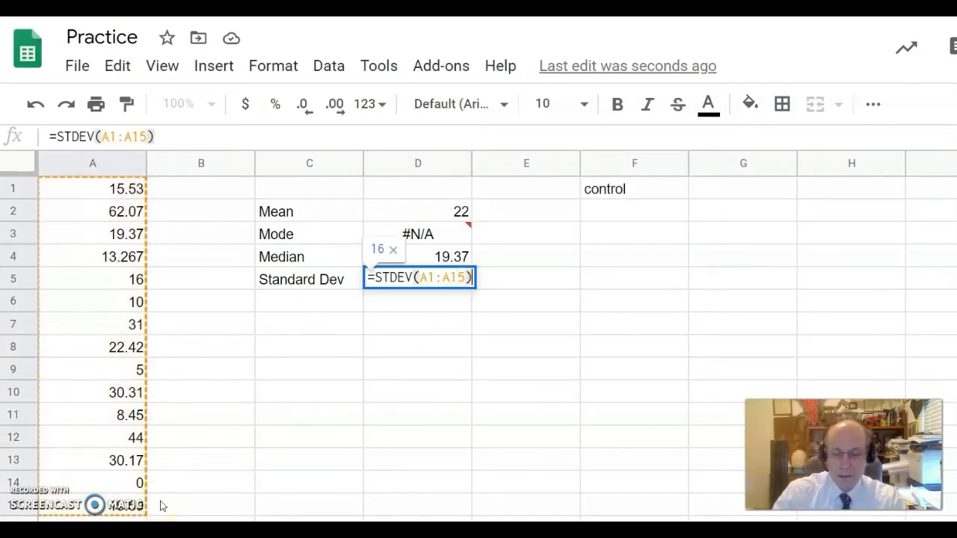
key(Return)
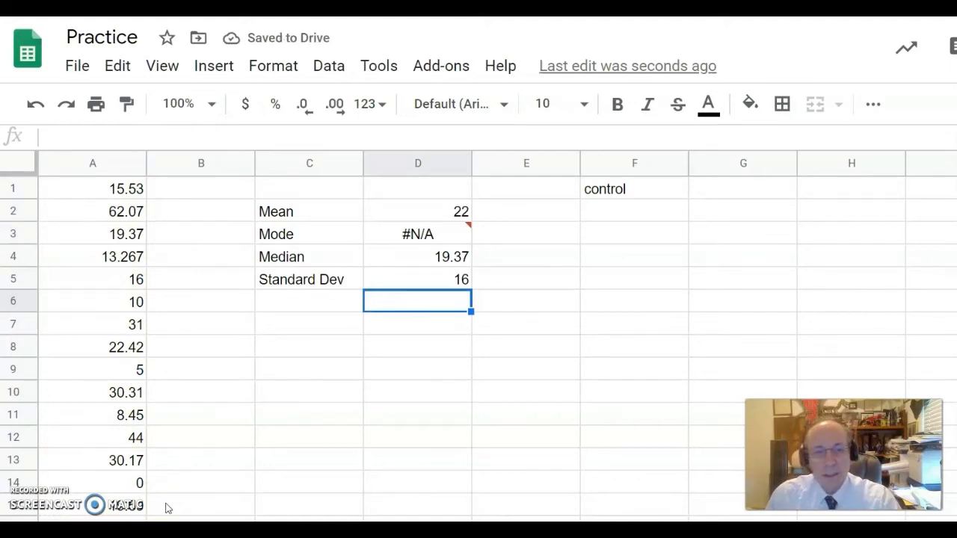
click(315, 303)
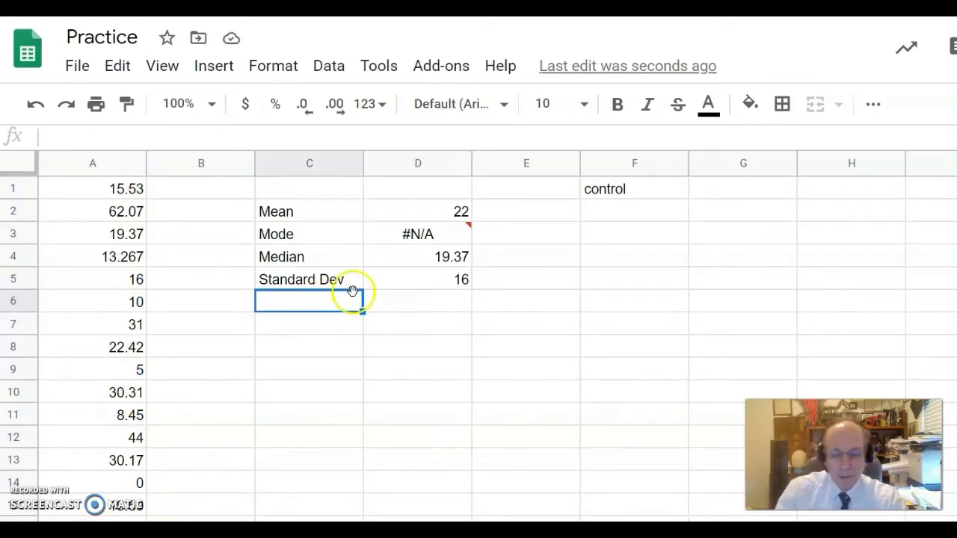
Add the label 'S. error Meas' in the row below Standard Dev.
text(S.)
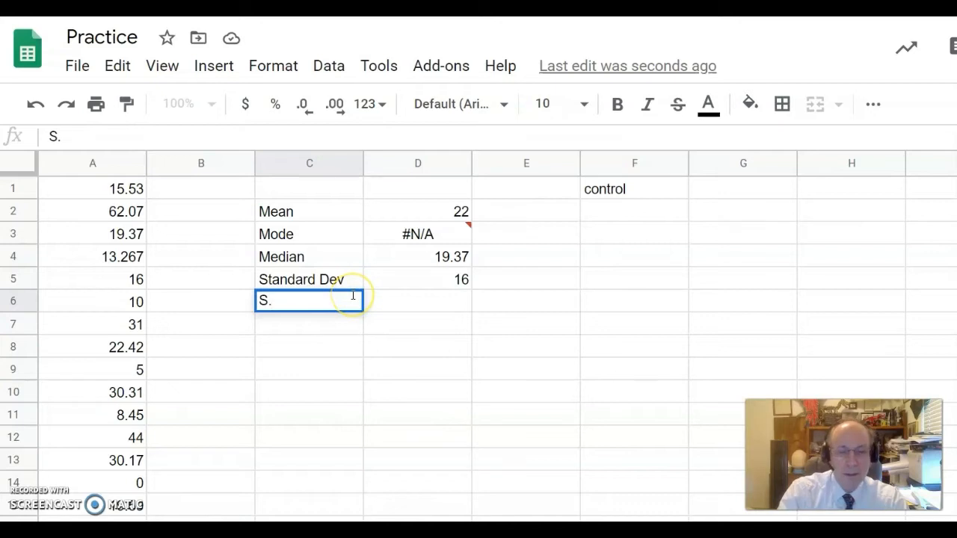
text( err)
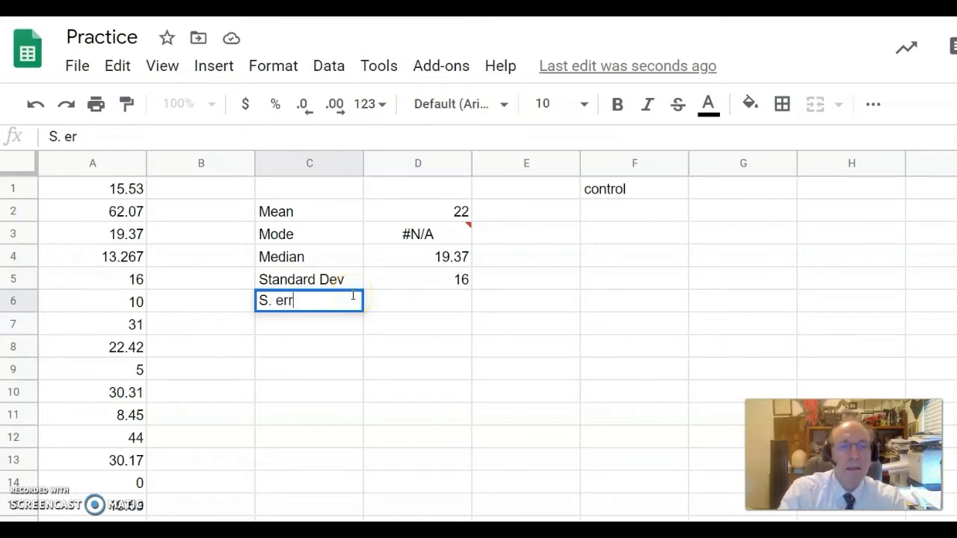
text(or M)
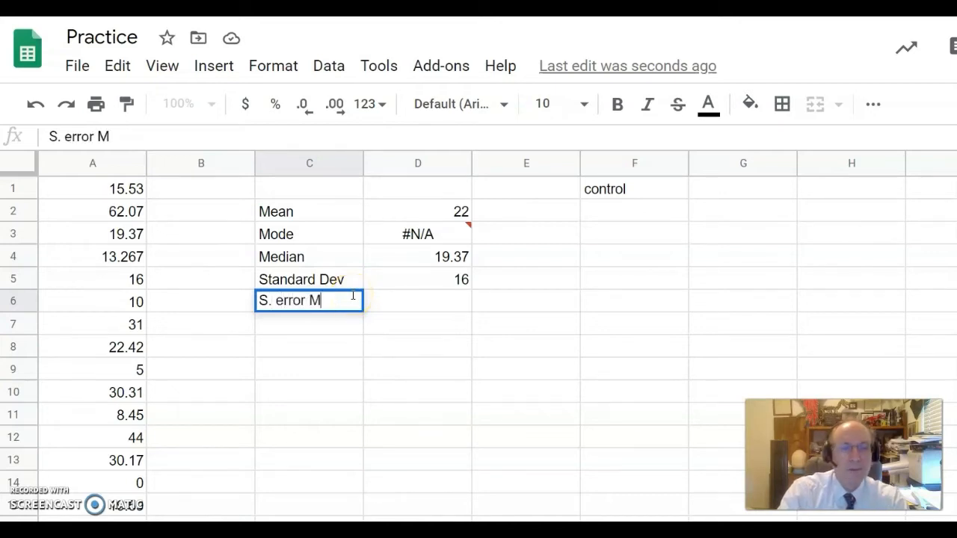
text(eas.)
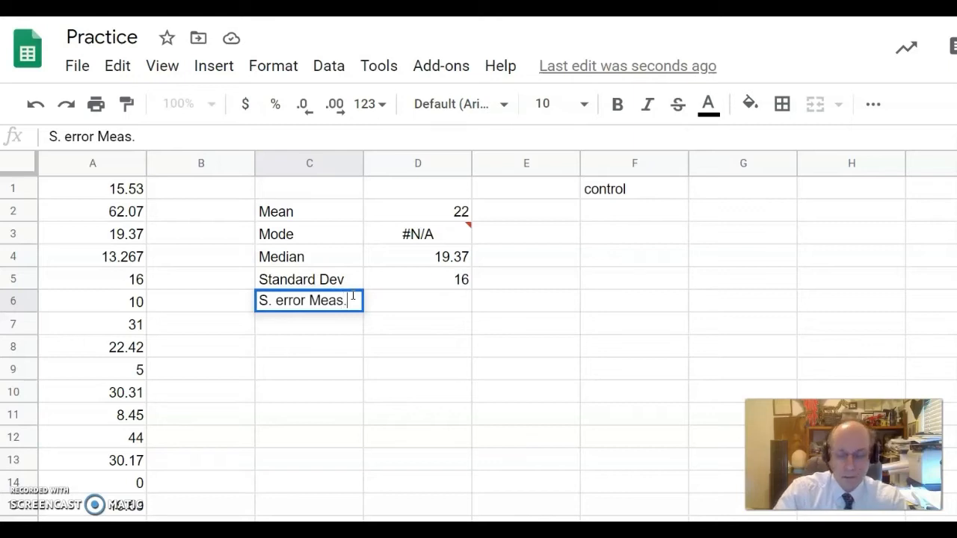
click(340, 300)
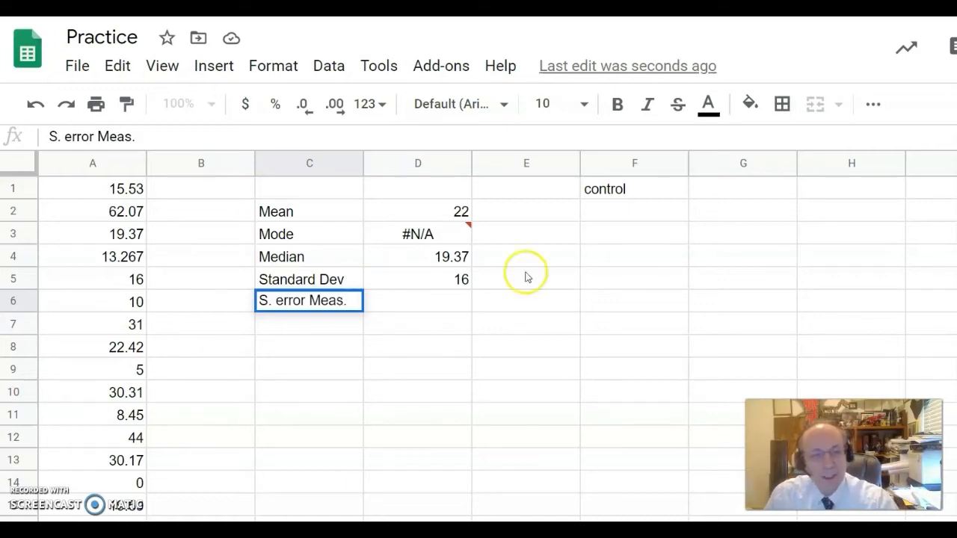
click(388, 296)
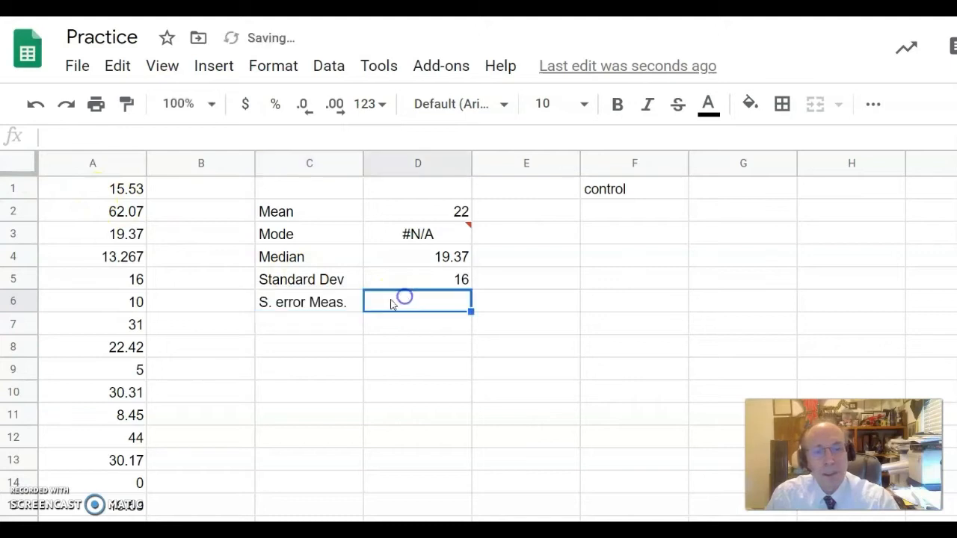
Enter =D5/sqrt(15) in D6 as the standard error of measurement.
text(=)
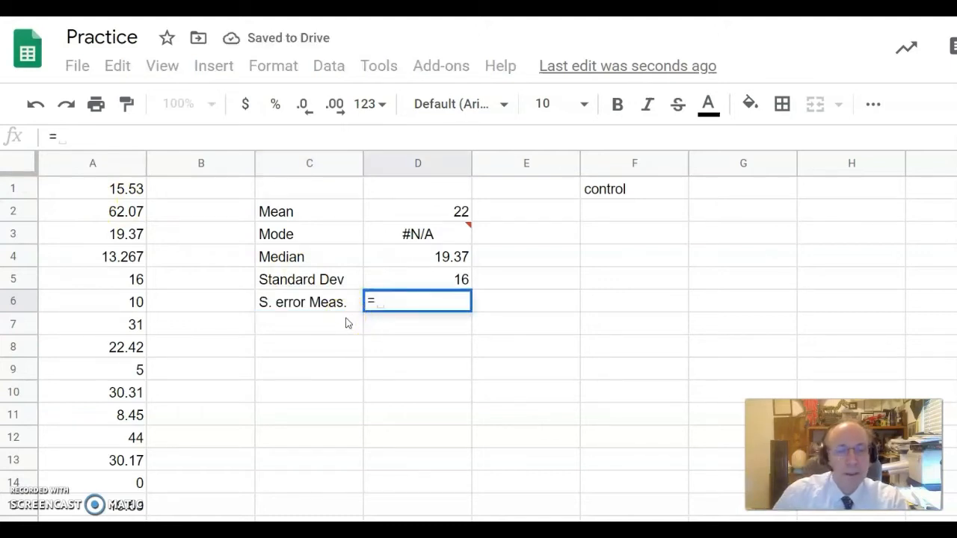
click(402, 283)
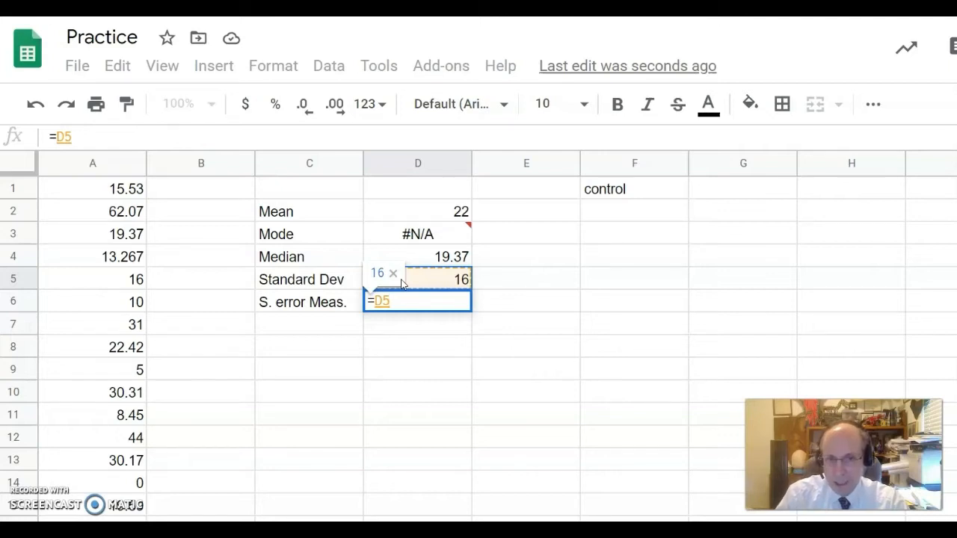
text(/)
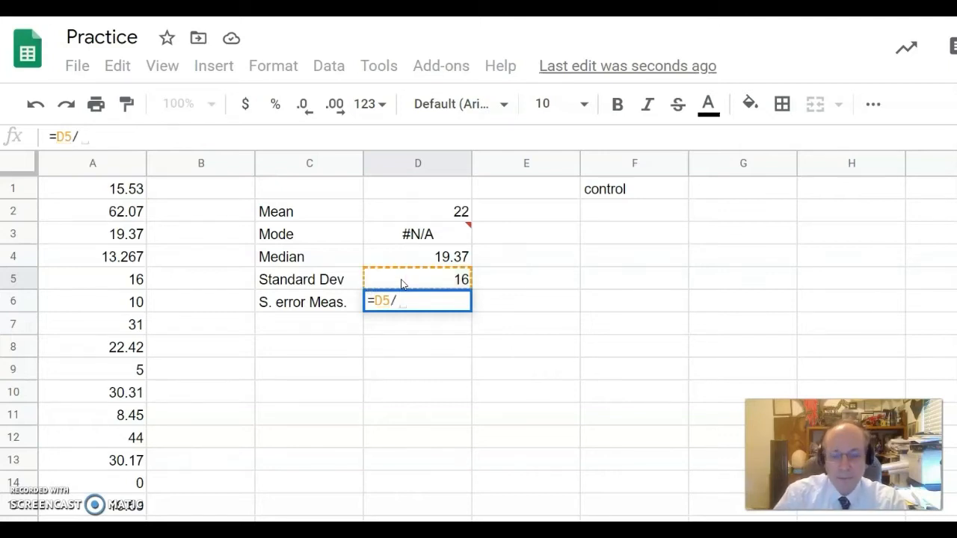
text(s)
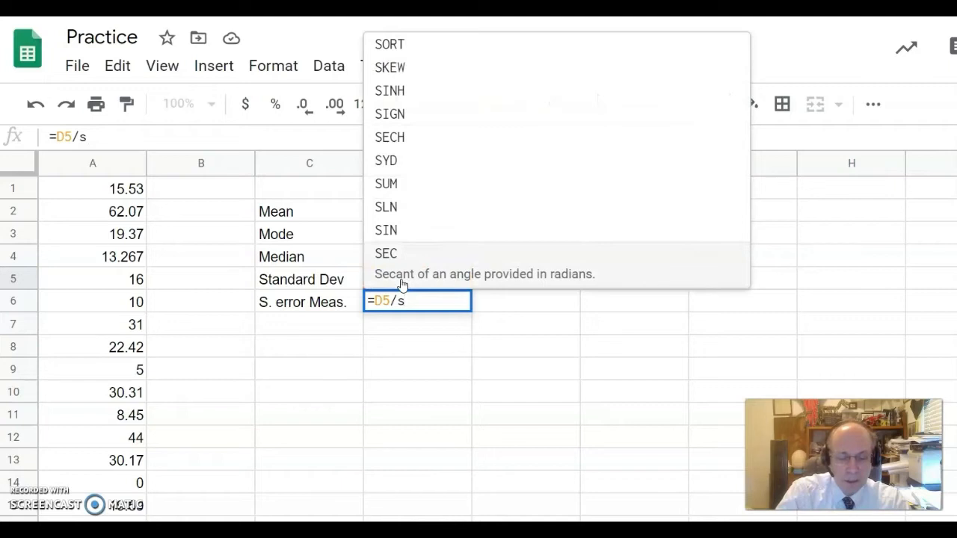
text(qrt()
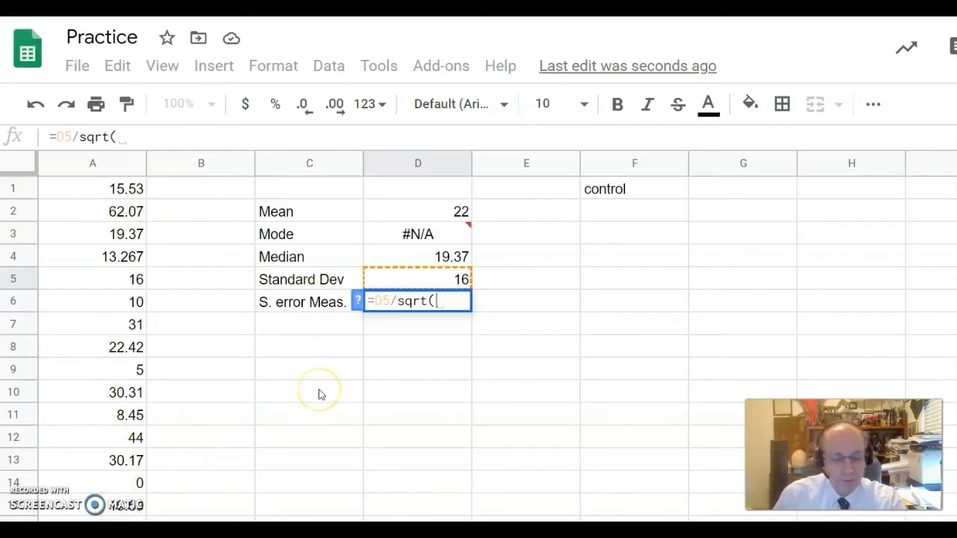
text(15)
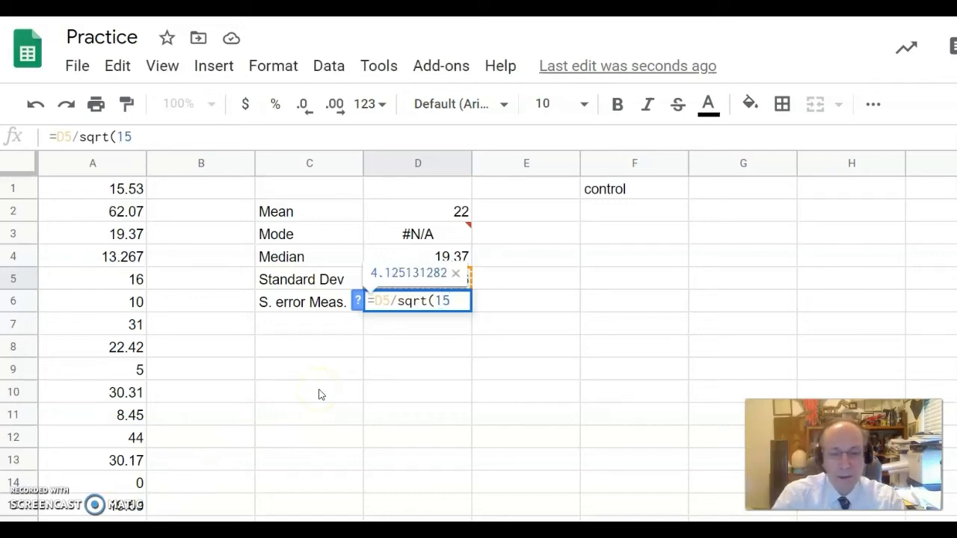
text())
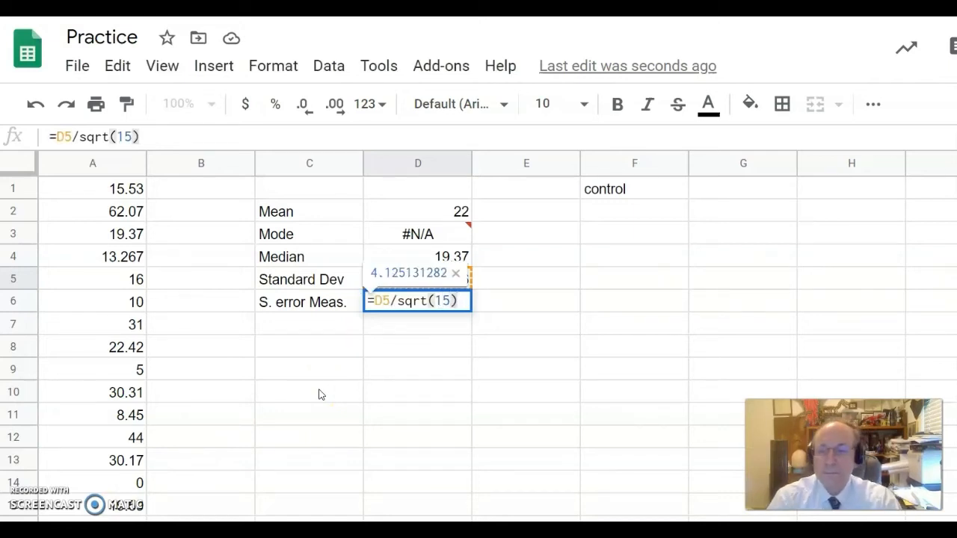
key(Return)
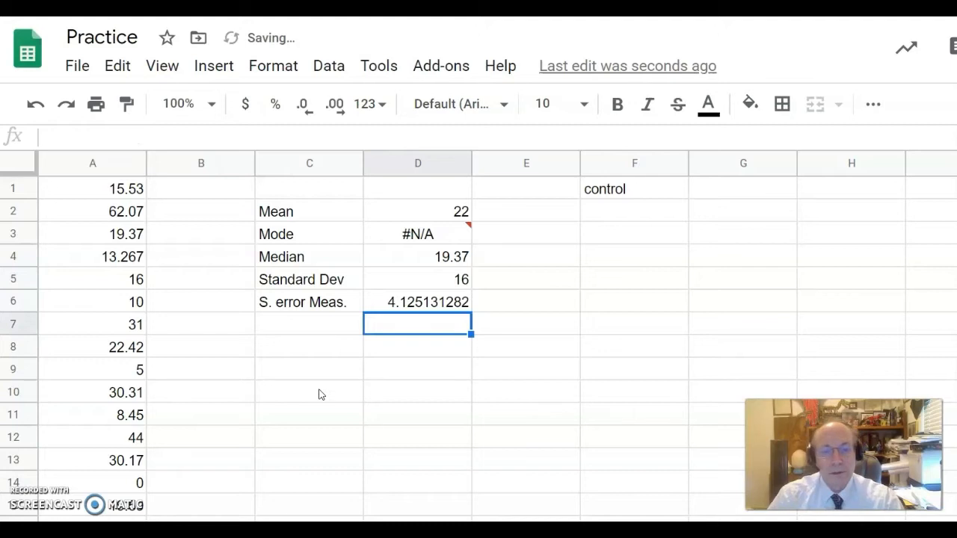
click(415, 304)
Reduce D6's decimal places so the standard error shows 4.1.
click(304, 108)
click(304, 109)
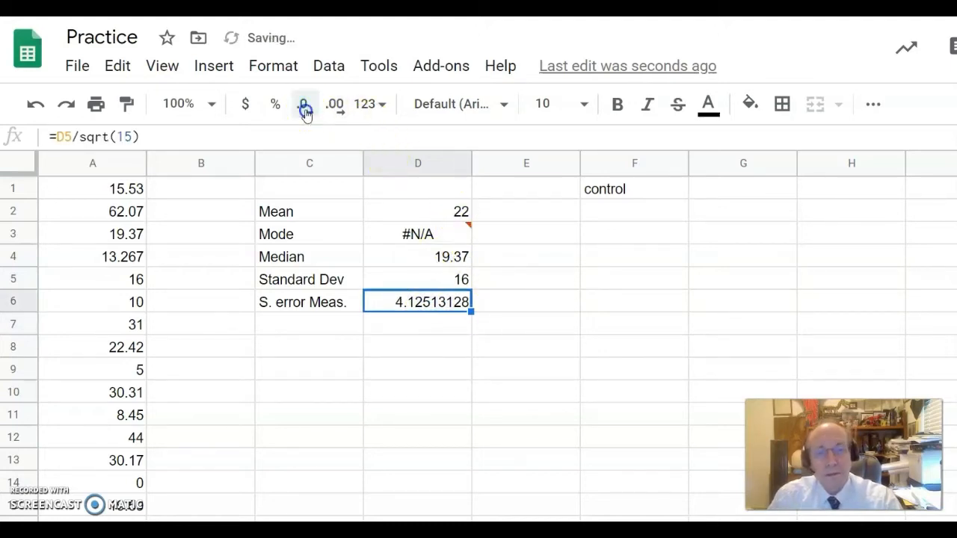
click(304, 108)
click(304, 108)
click(304, 108)
click(304, 108)
click(305, 109)
click(305, 108)
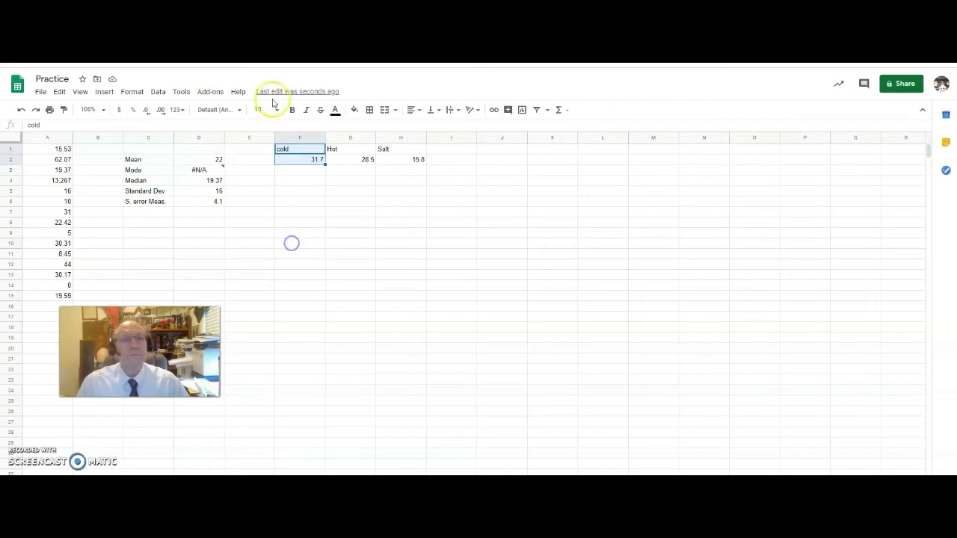
Select the cold header and value in F1:F2.
drag(284, 149, 291, 159)
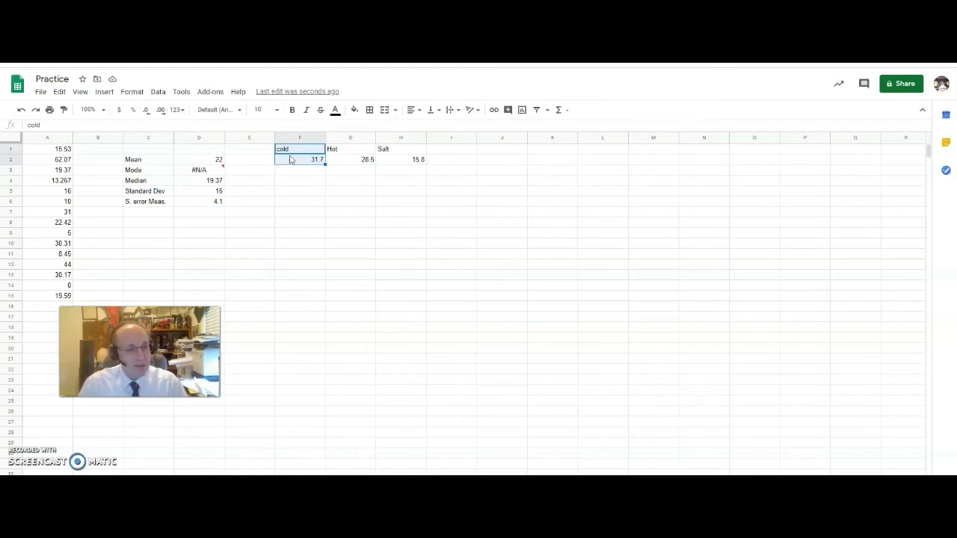
click(314, 170)
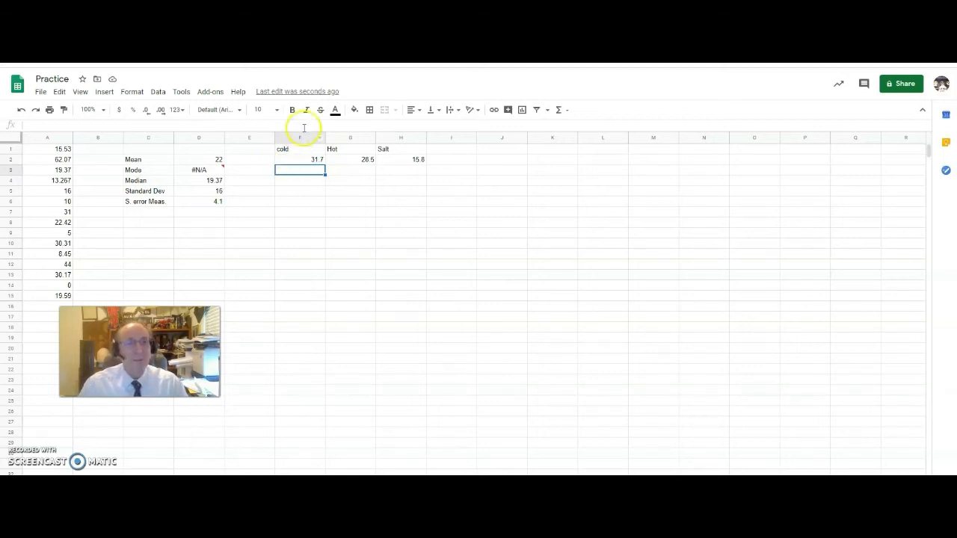
drag(295, 153, 300, 161)
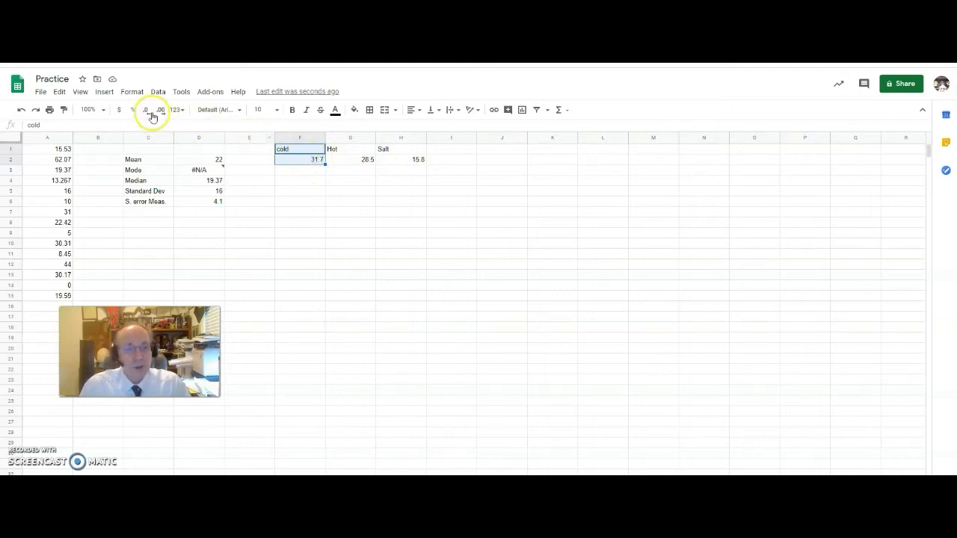
Insert a column chart from F1:F2 plotting cold's 31.7 and begin adding another series.
click(105, 91)
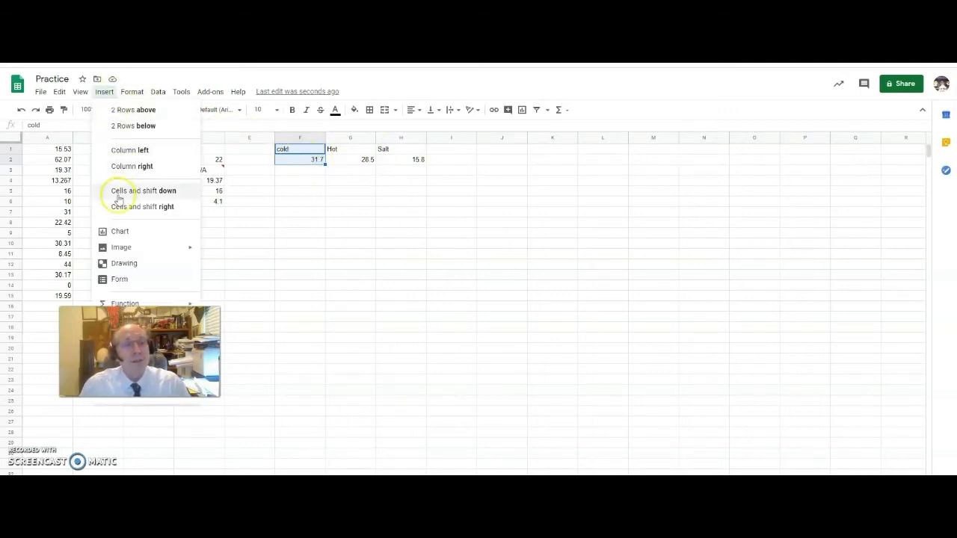
click(120, 230)
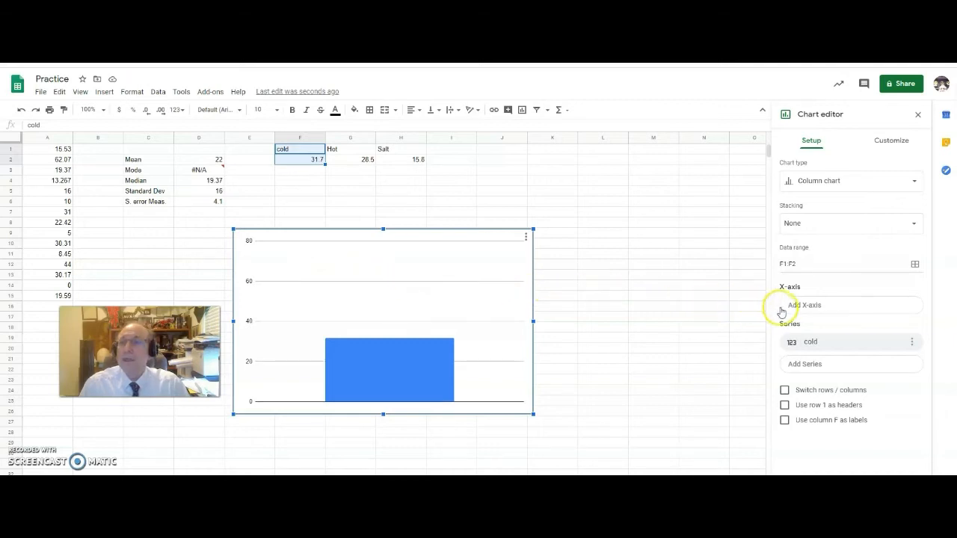
click(805, 365)
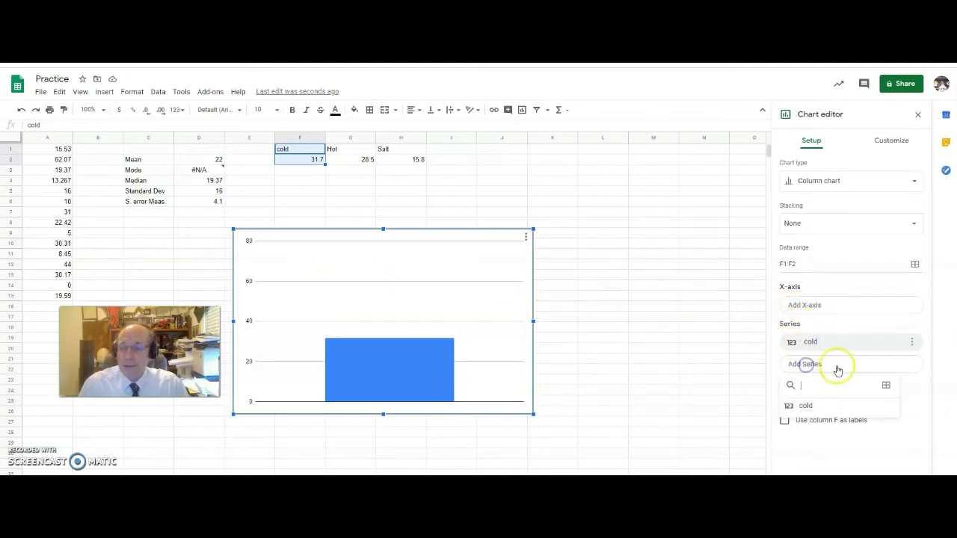
click(885, 387)
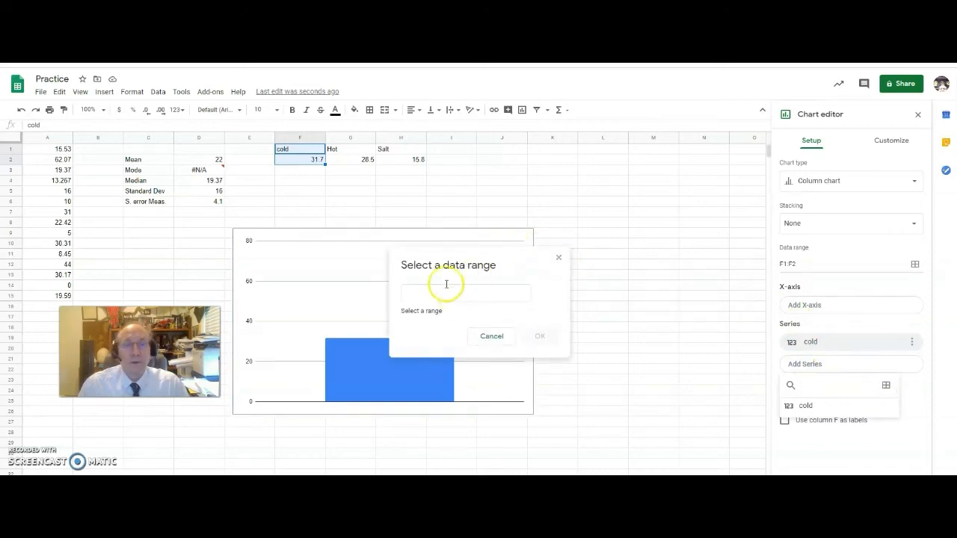
Add G1:G2 as the Hot series, then begin selecting H1:H2 for Salt.
click(346, 152)
drag(346, 152, 347, 159)
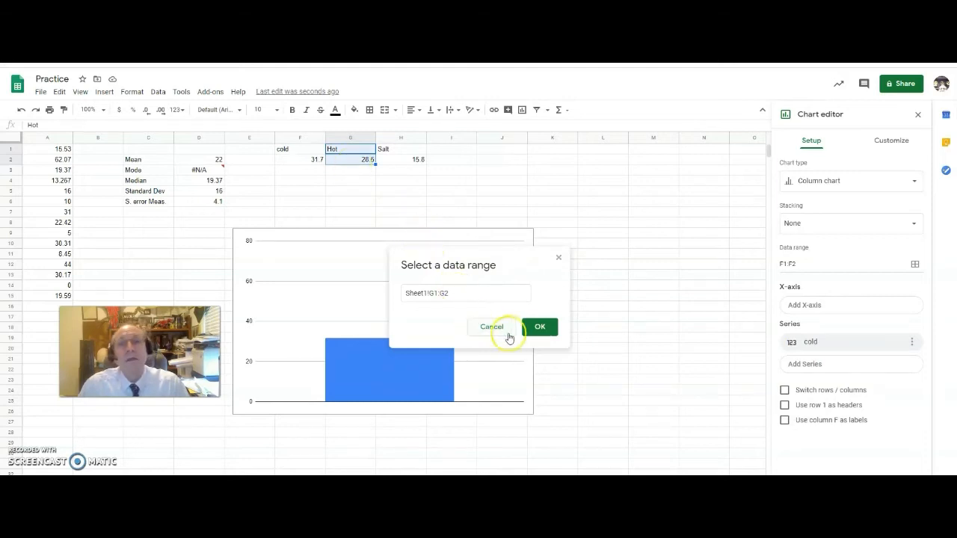
click(540, 327)
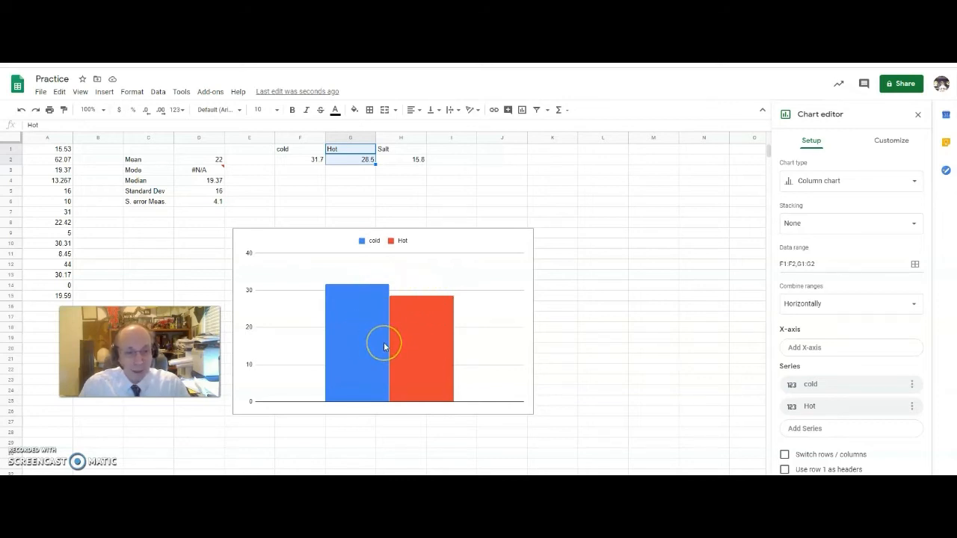
click(819, 429)
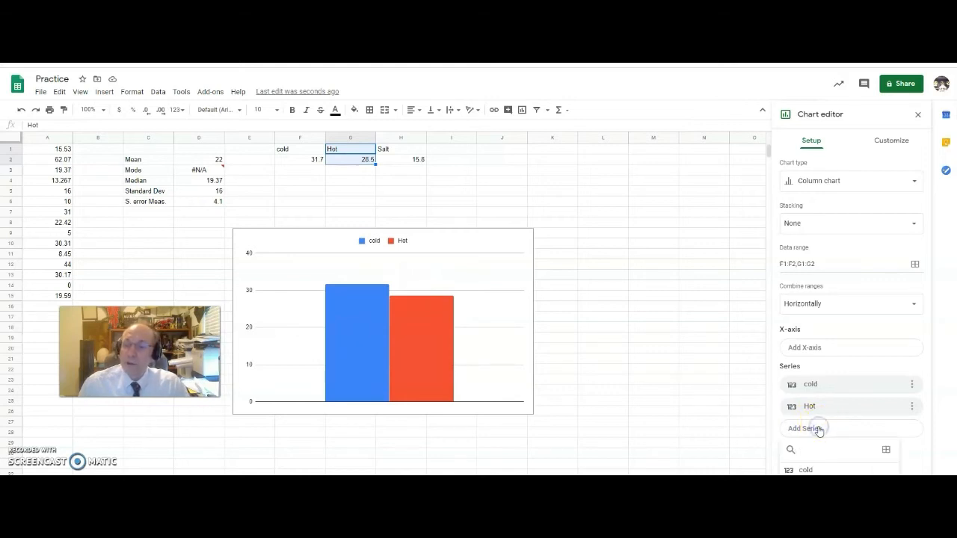
drag(400, 152, 405, 163)
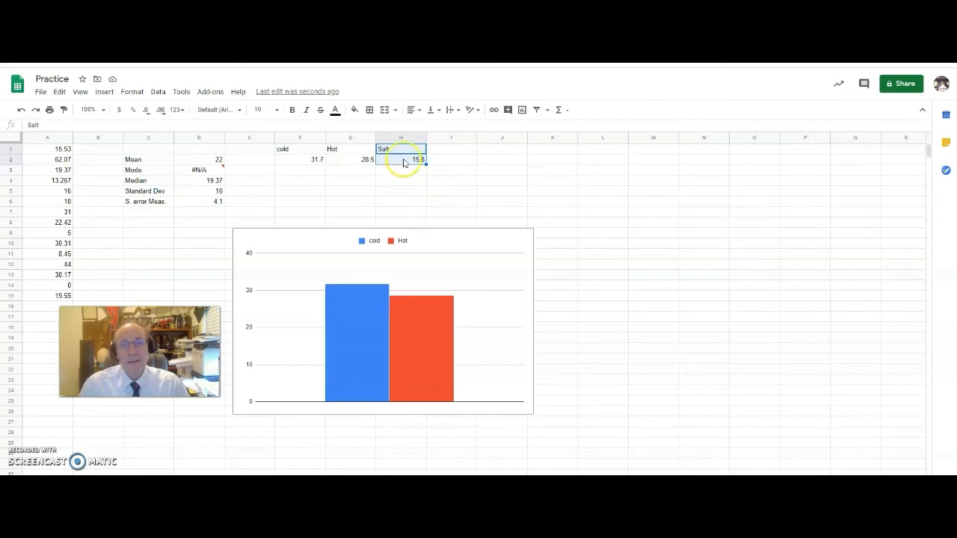
Add H1:H2 as the Salt series and move the chart up and to the right.
click(424, 252)
click(523, 233)
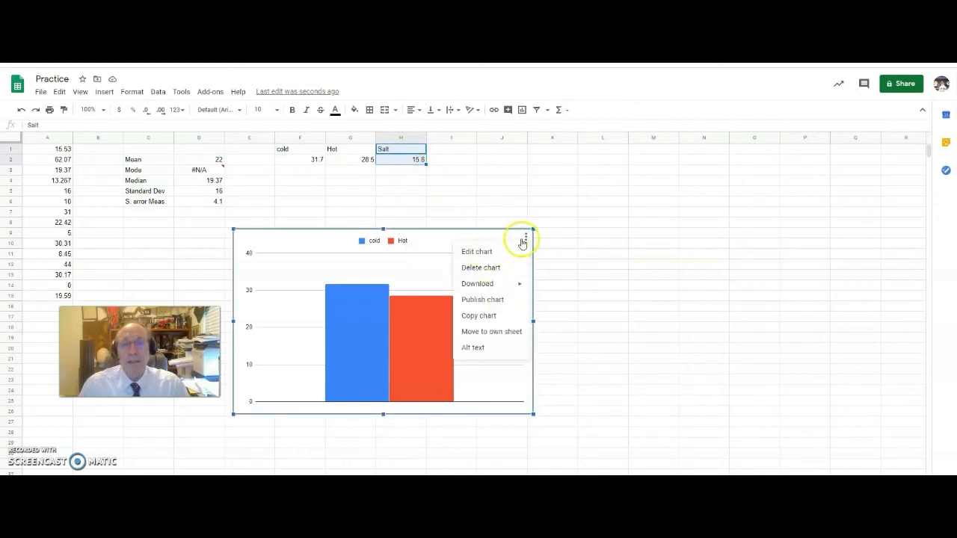
click(489, 250)
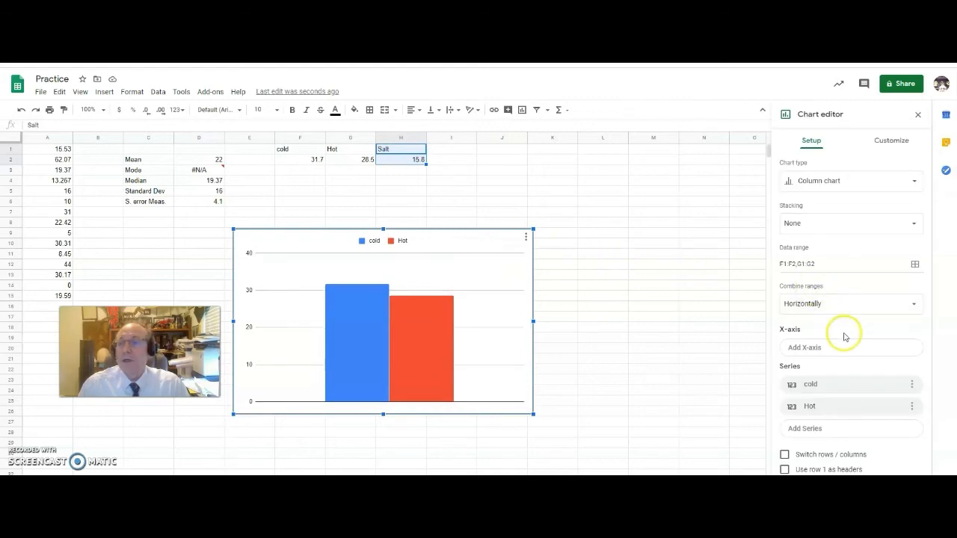
click(842, 429)
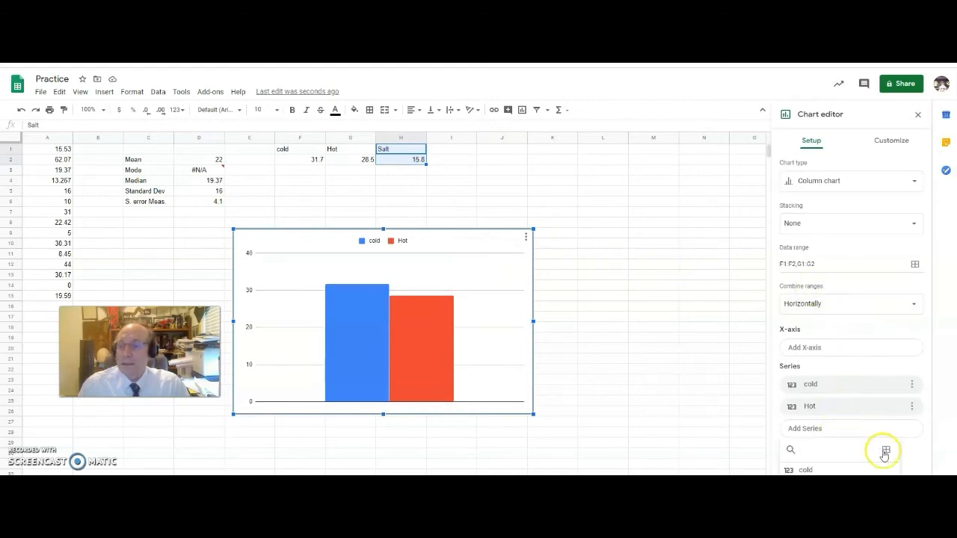
click(885, 449)
drag(411, 148, 414, 160)
click(539, 328)
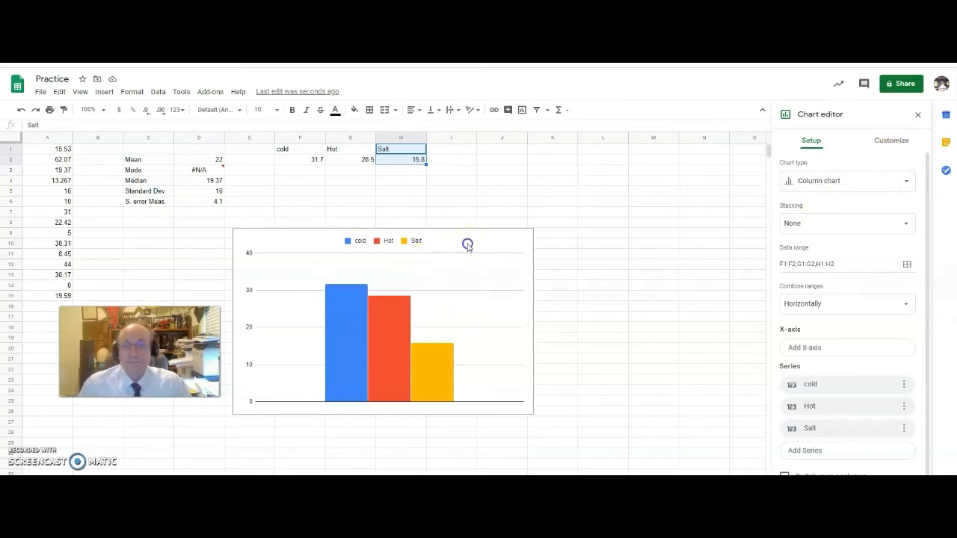
drag(484, 245, 549, 212)
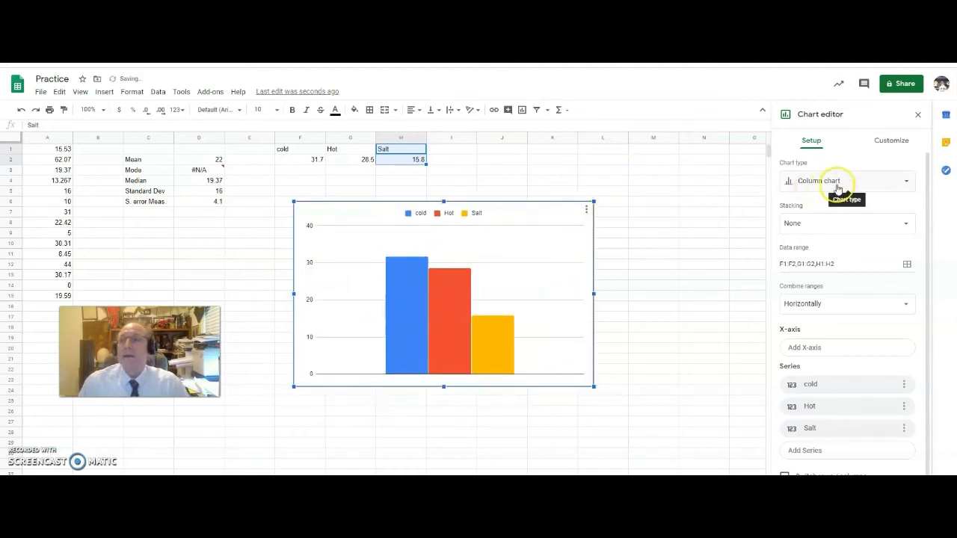
Turn on error bars for all series in the chart's Customize settings.
click(888, 142)
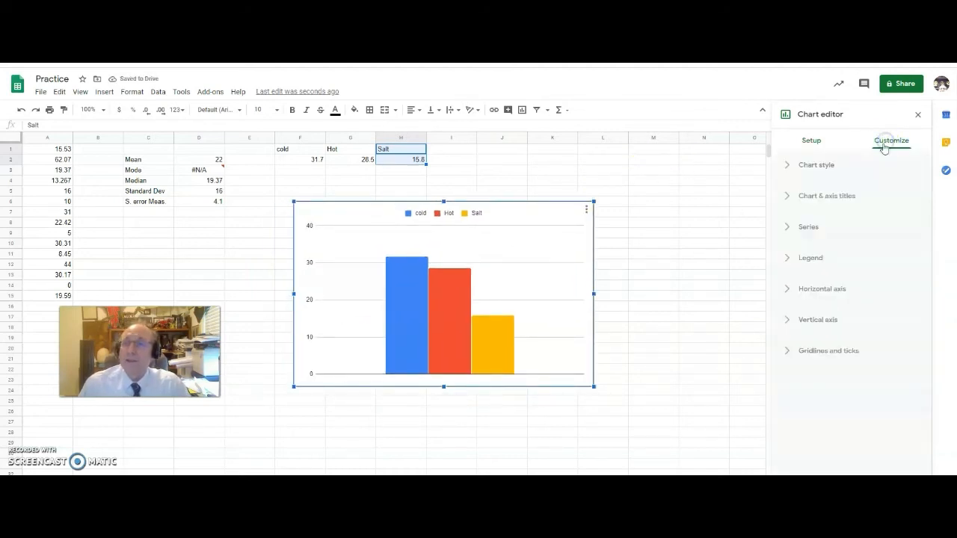
click(787, 228)
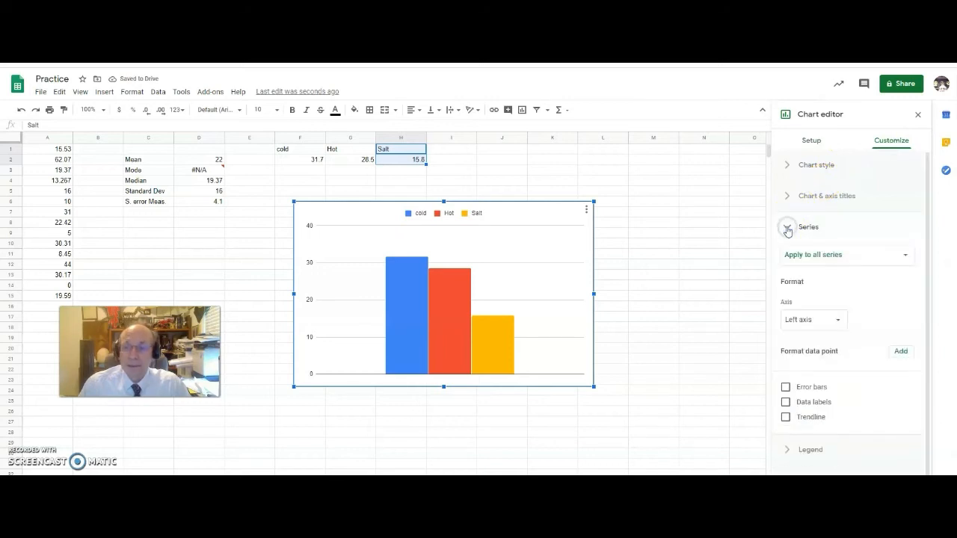
click(784, 387)
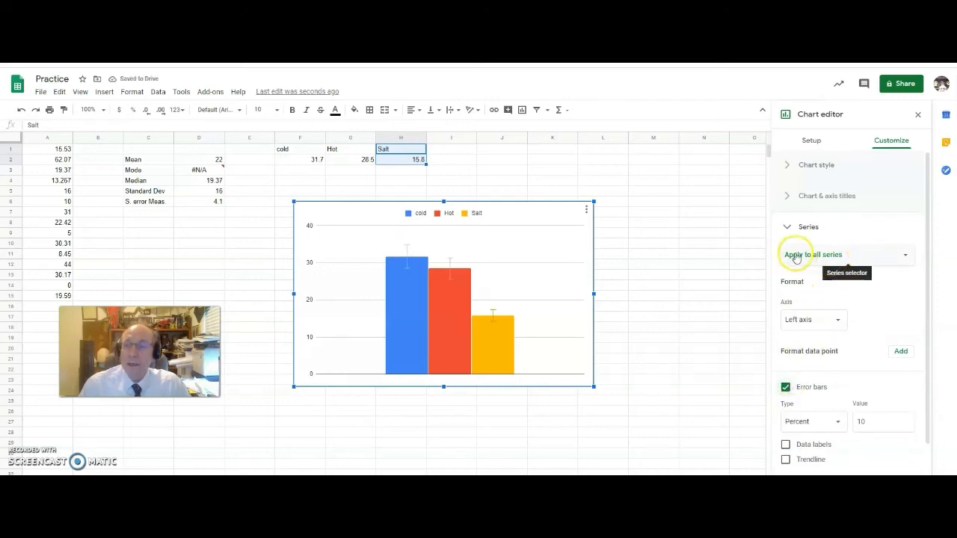
Set the cold series' error bars to Constant with a value of 19.
click(834, 258)
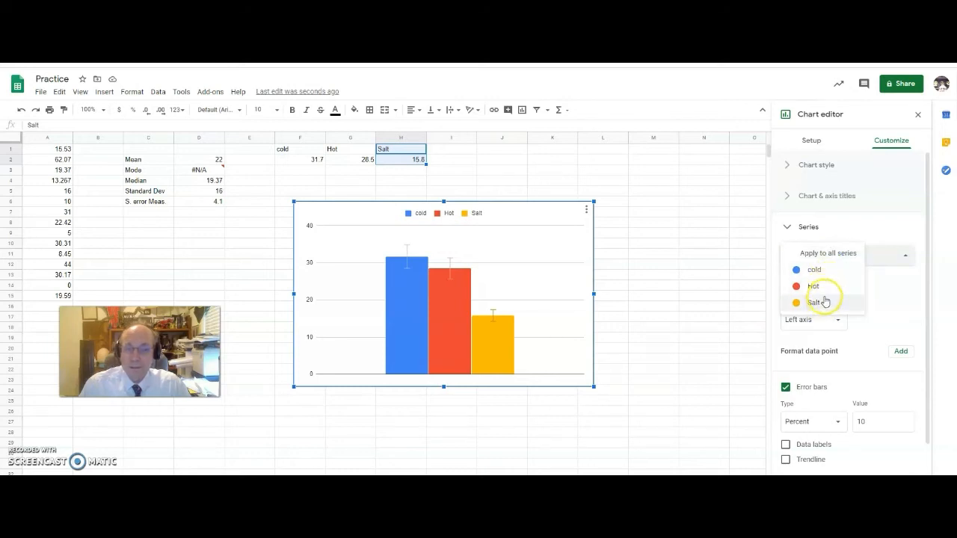
click(814, 271)
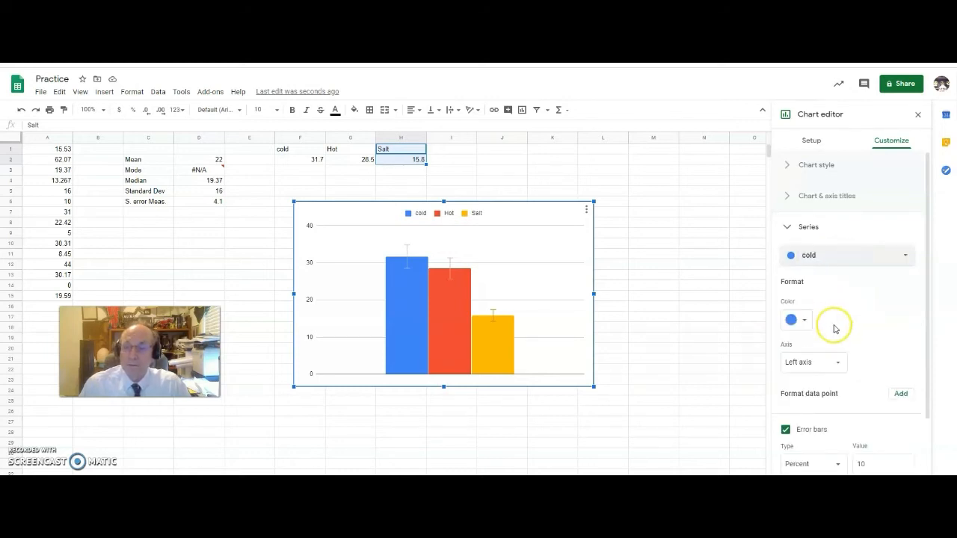
scroll(833, 351, down, 3)
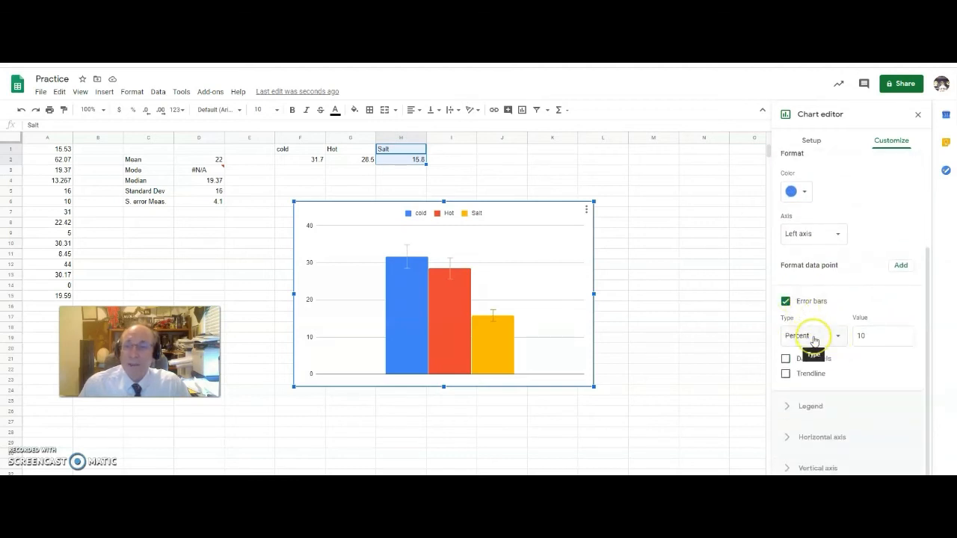
click(814, 340)
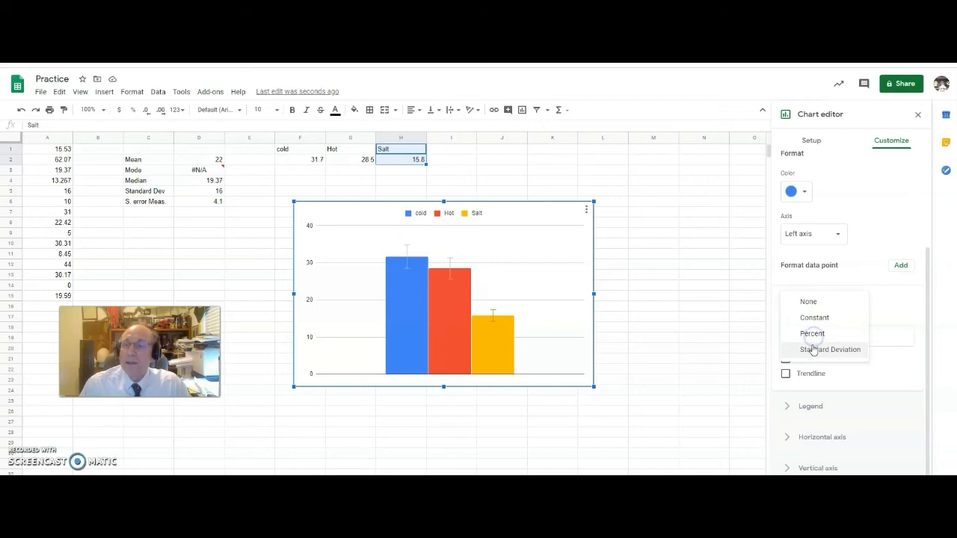
click(812, 318)
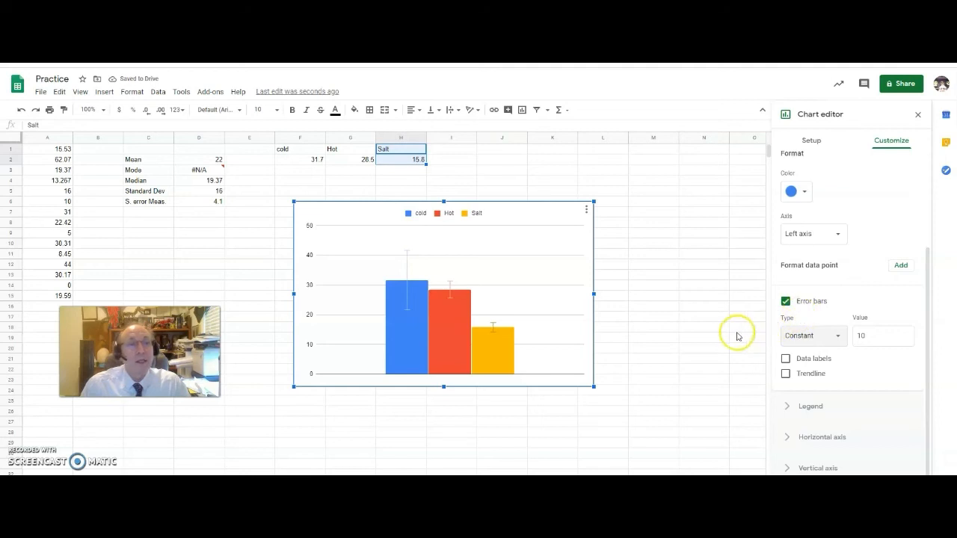
click(852, 337)
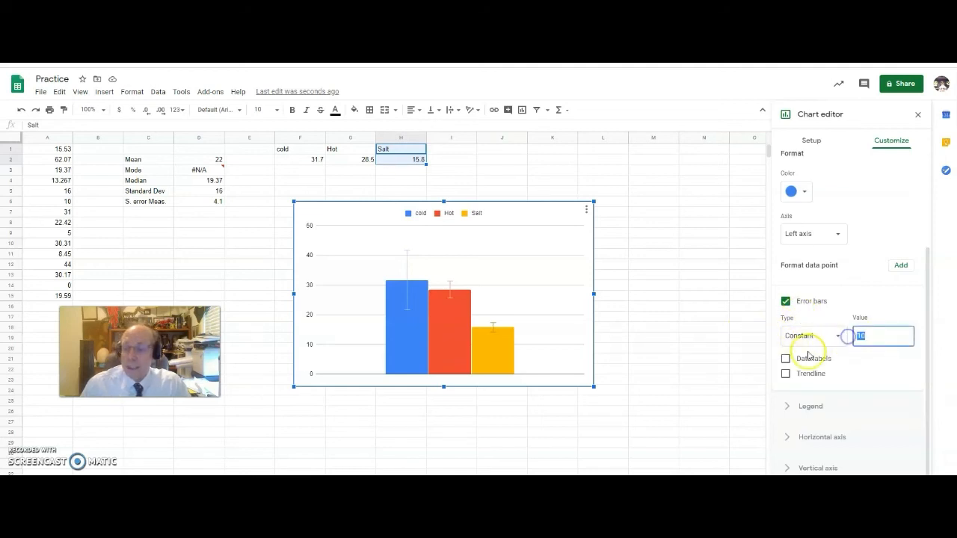
text(19)
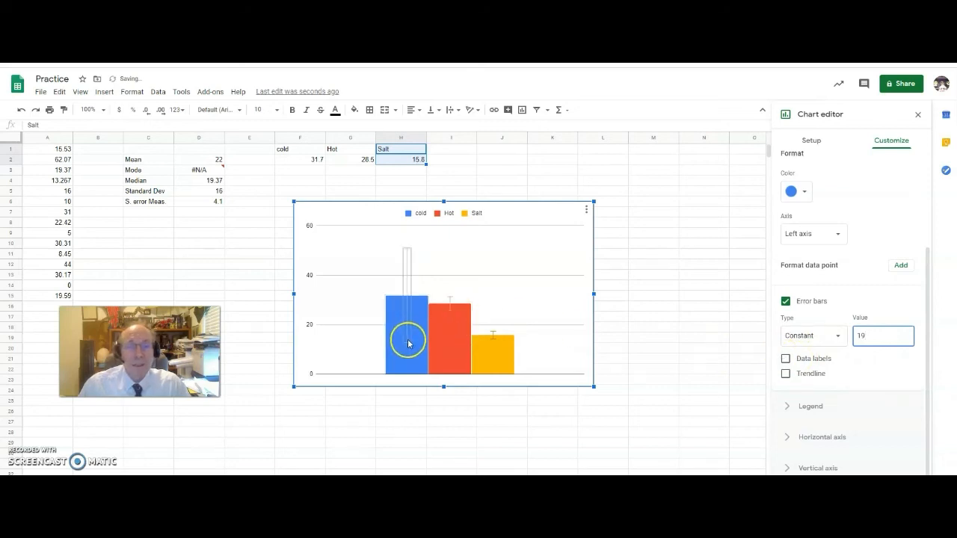
click(407, 298)
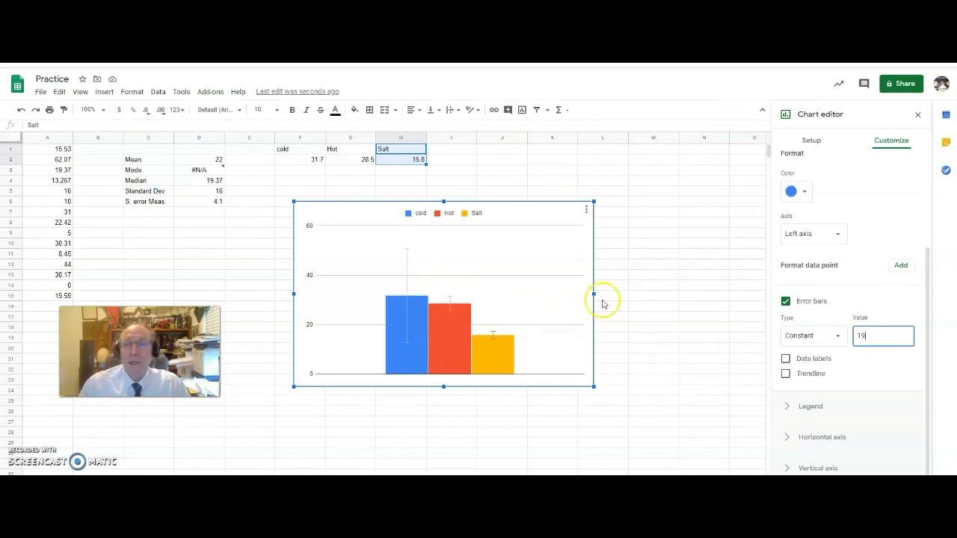
scroll(822, 284, up, 2)
Give the Hot series constant error bars with a value of 15.
click(832, 230)
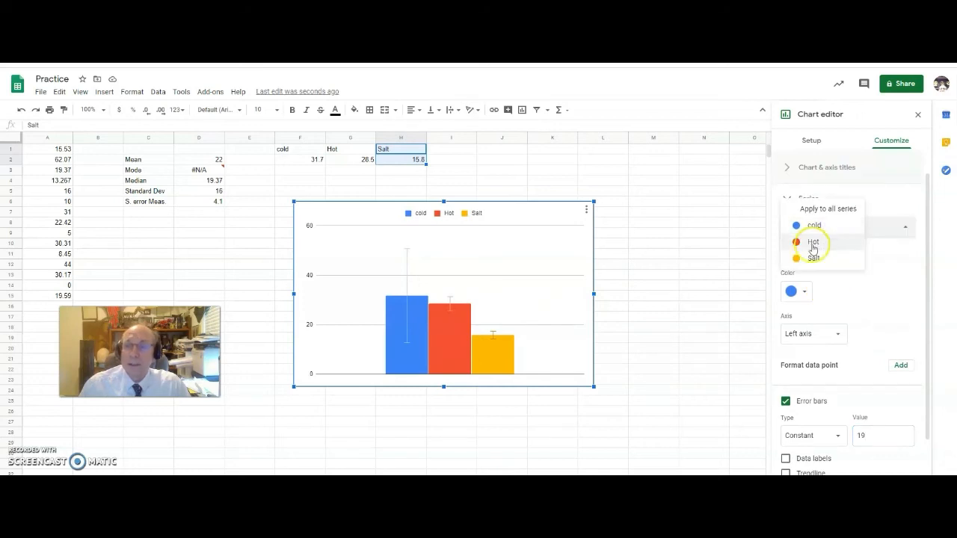
click(812, 241)
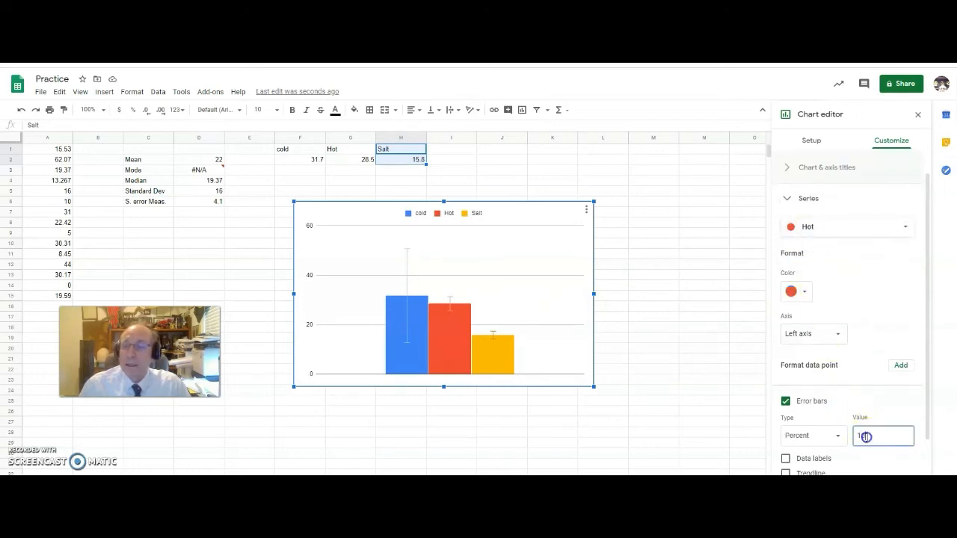
click(809, 437)
click(807, 418)
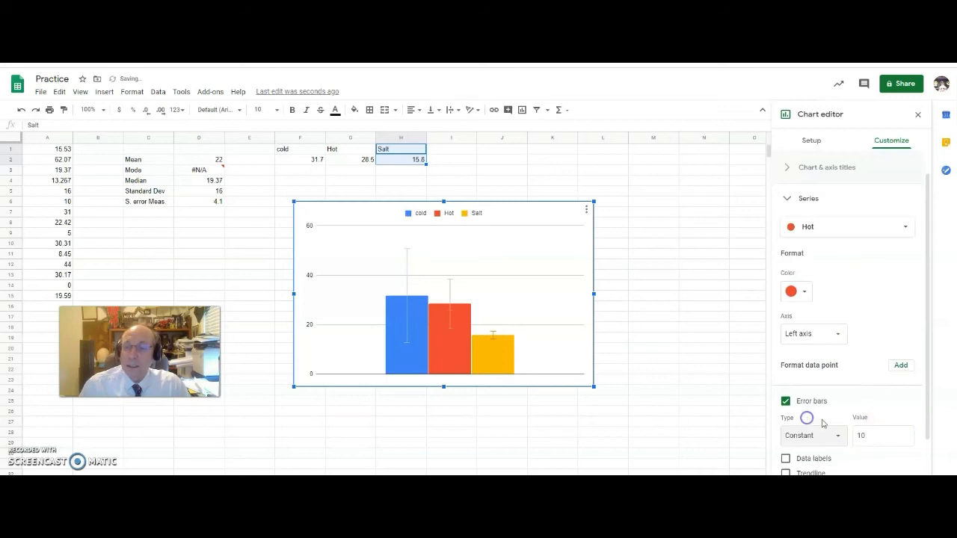
double_click(859, 435)
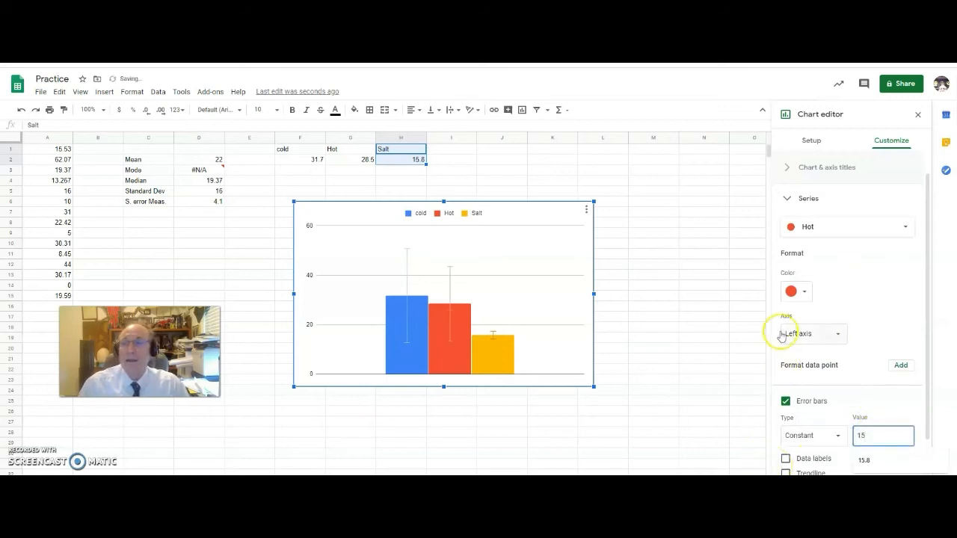
Give the Salt series constant error bars of 19 and close the chart editor.
click(807, 227)
click(810, 243)
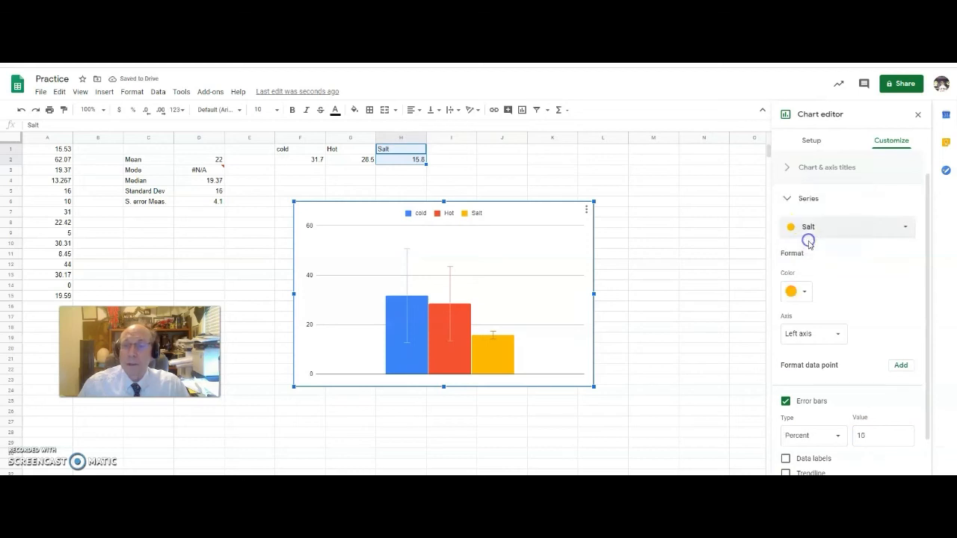
double_click(857, 435)
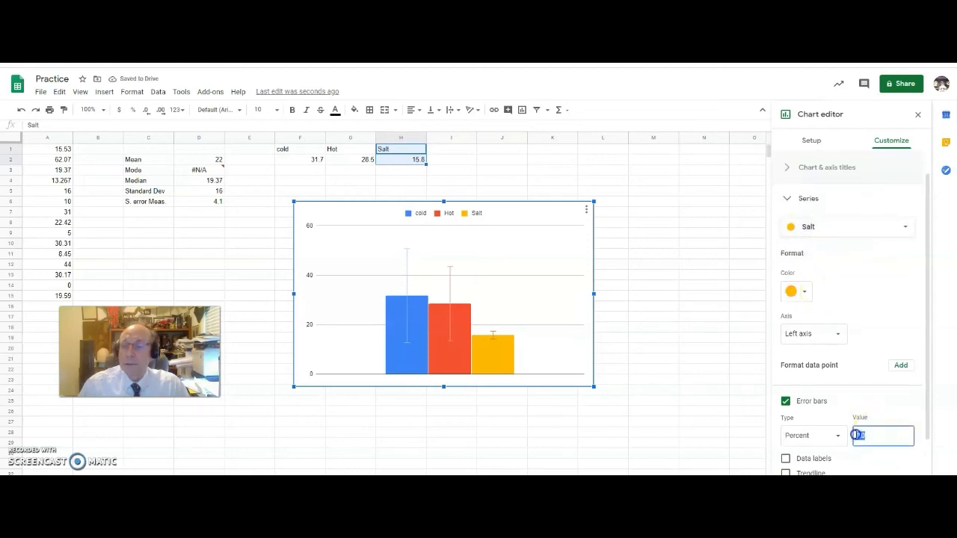
text(1)
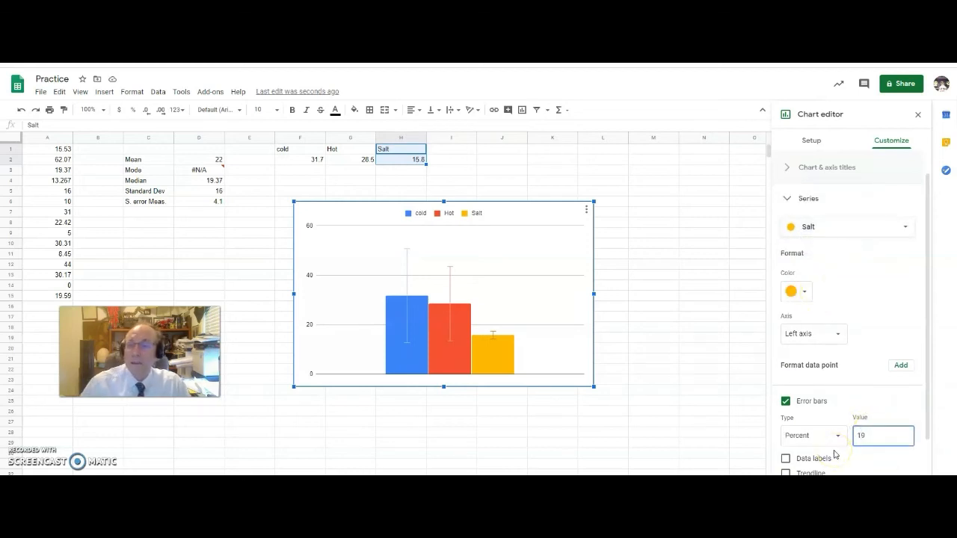
text(9)
click(810, 435)
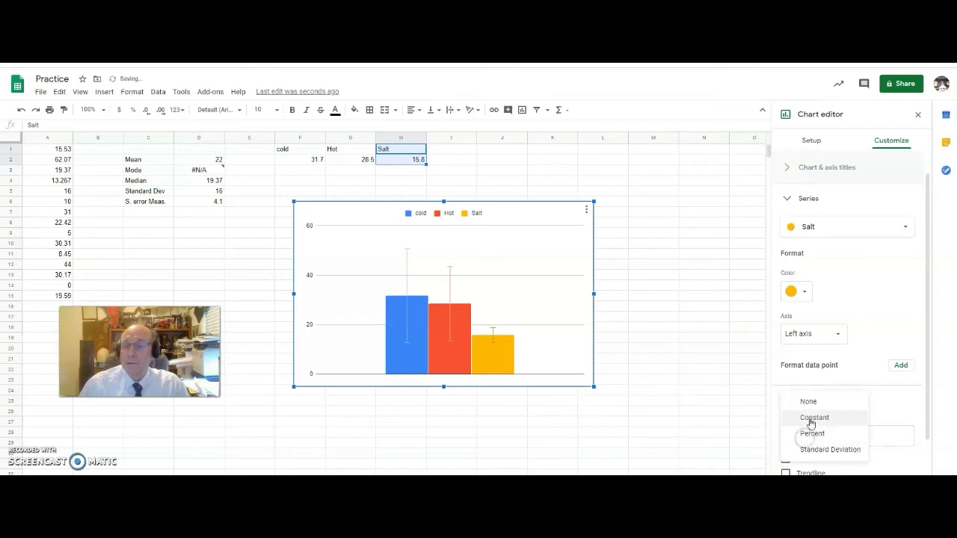
click(810, 417)
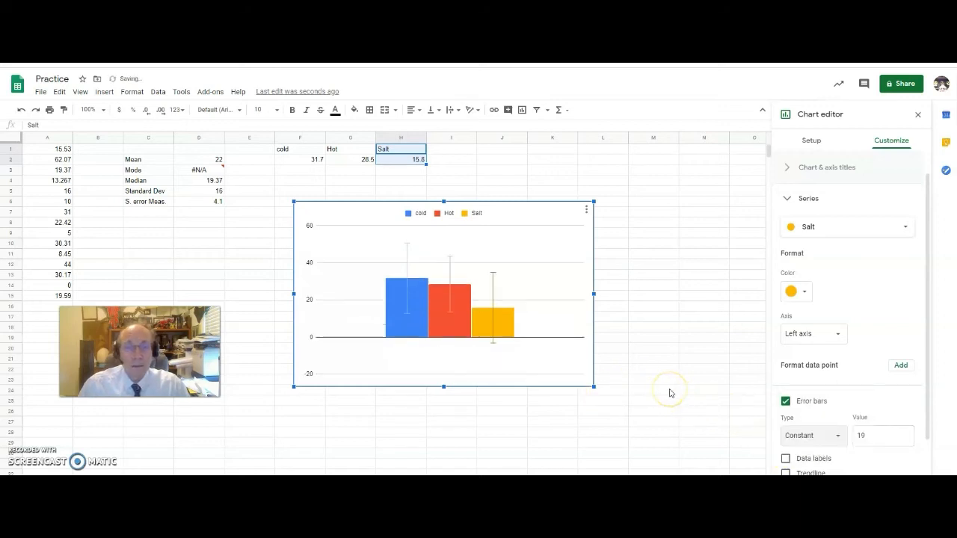
click(639, 320)
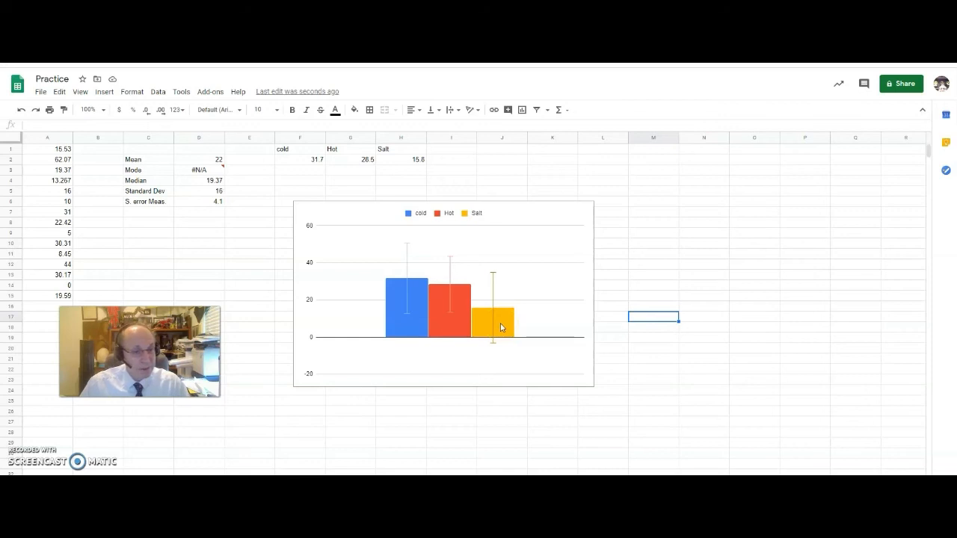
In the chart editor's Chart & axis titles, set the chart title to 'title'.
click(584, 213)
click(584, 213)
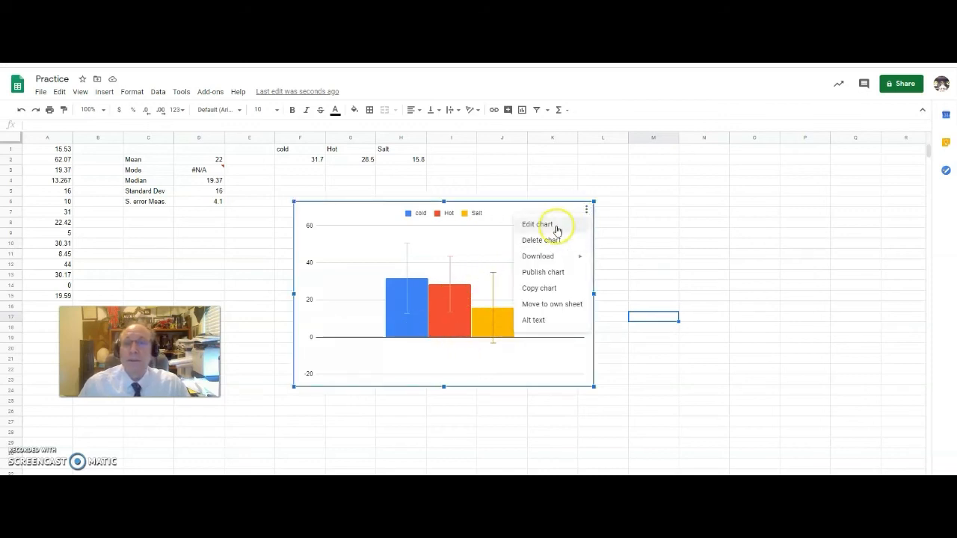
click(556, 223)
click(890, 142)
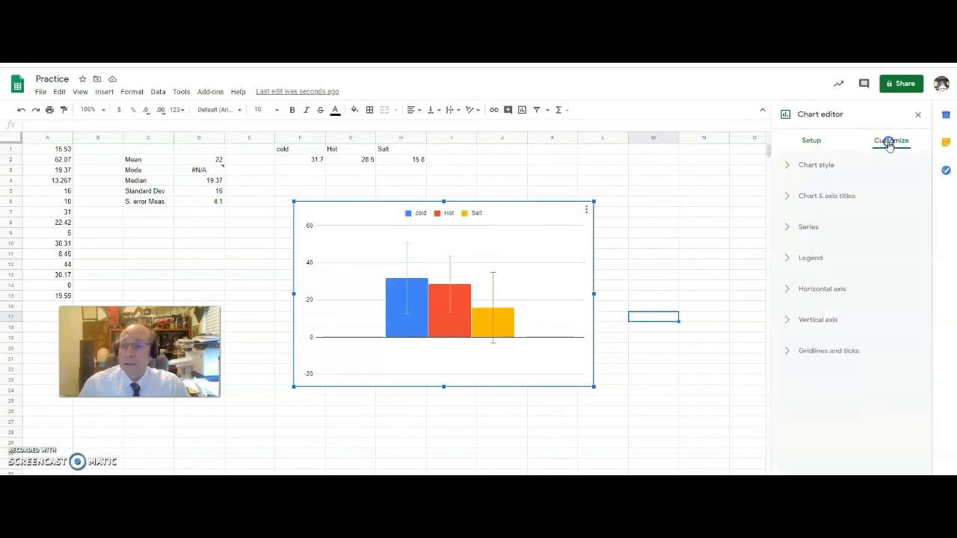
click(845, 194)
click(816, 269)
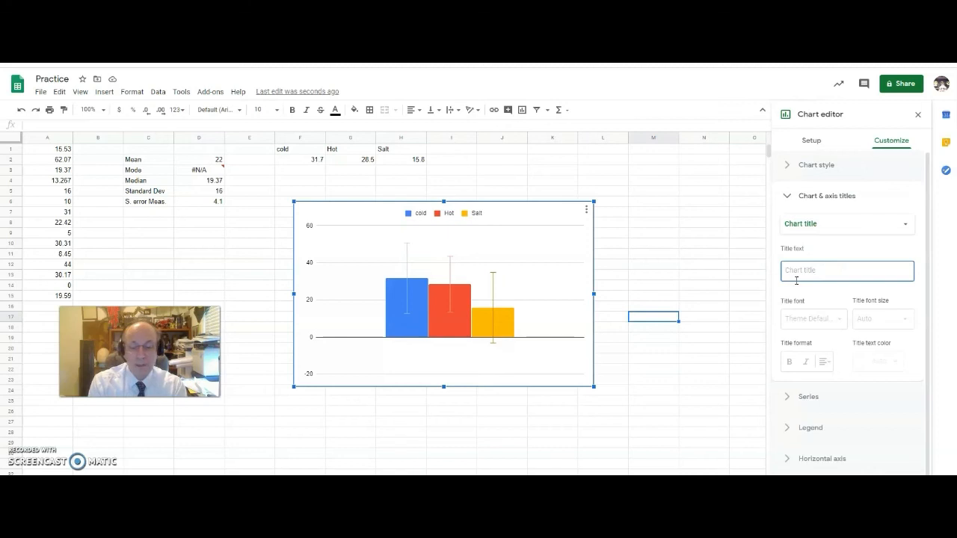
text(tit)
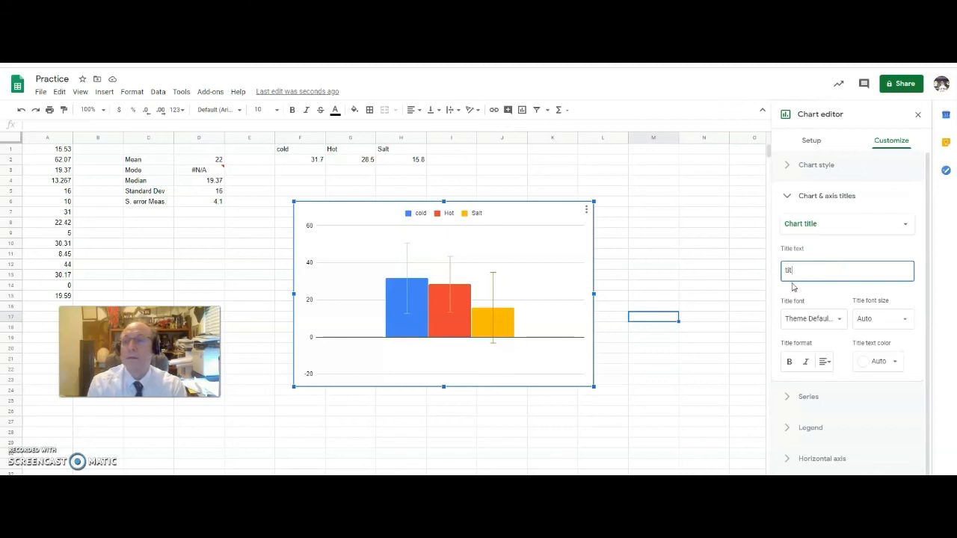
key(BackSpace)
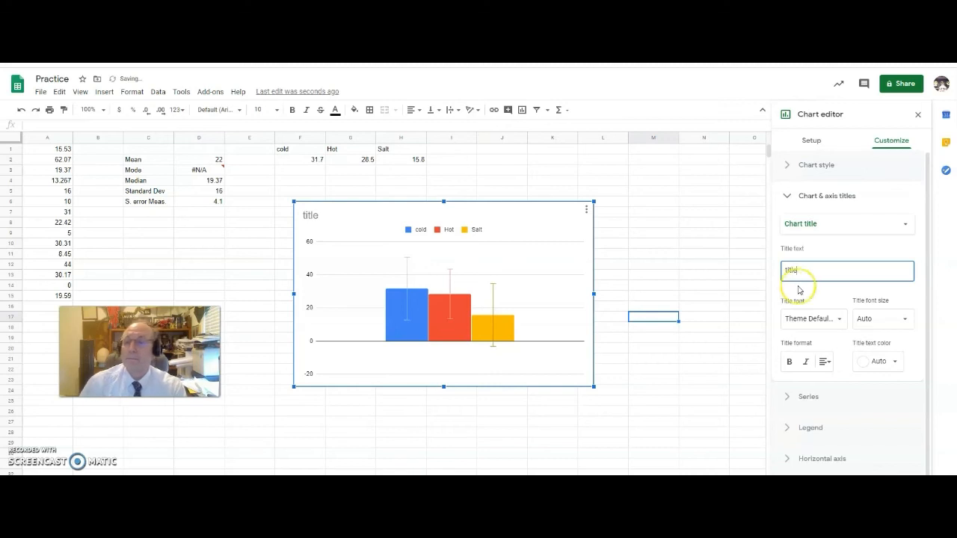
Enter 'title' as the horizontal and vertical axis titles, then expand the Legend settings.
click(822, 224)
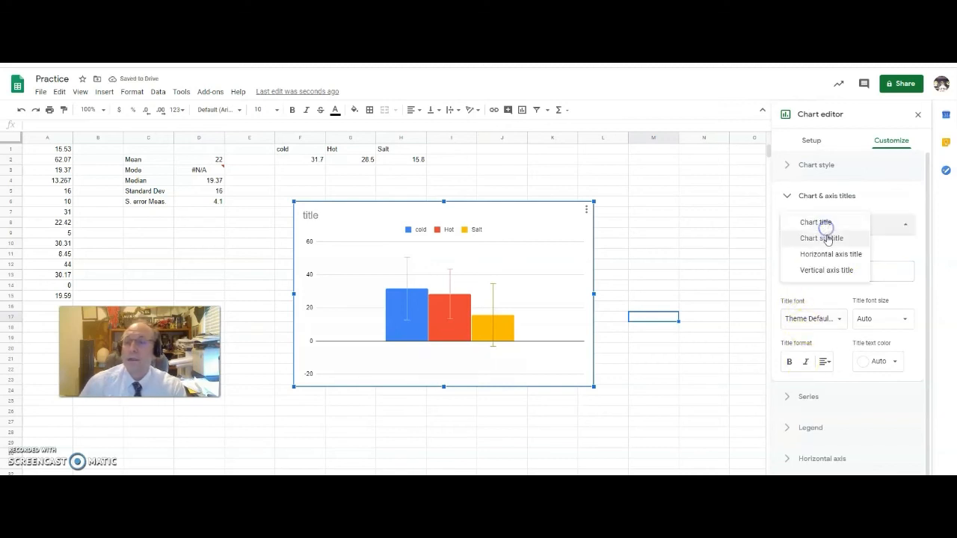
click(827, 254)
click(828, 271)
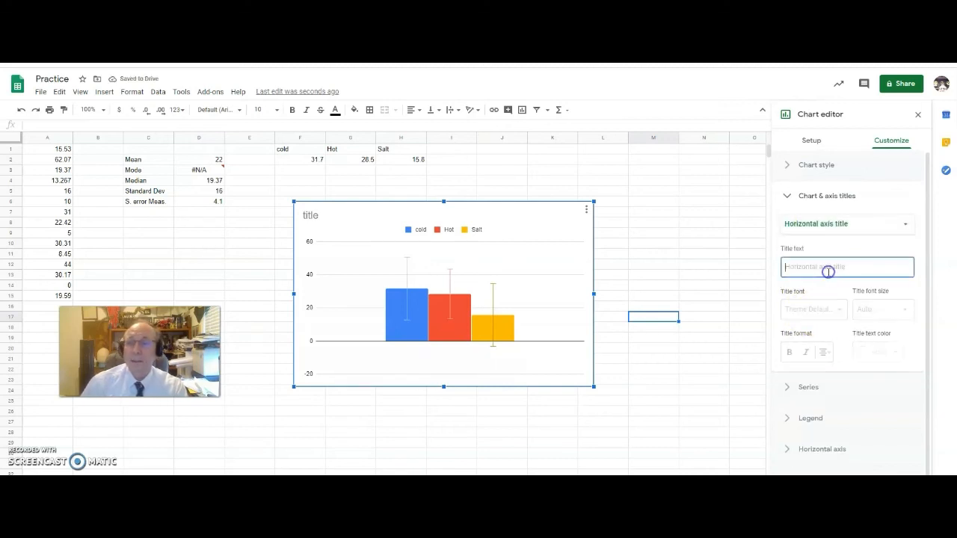
text(title)
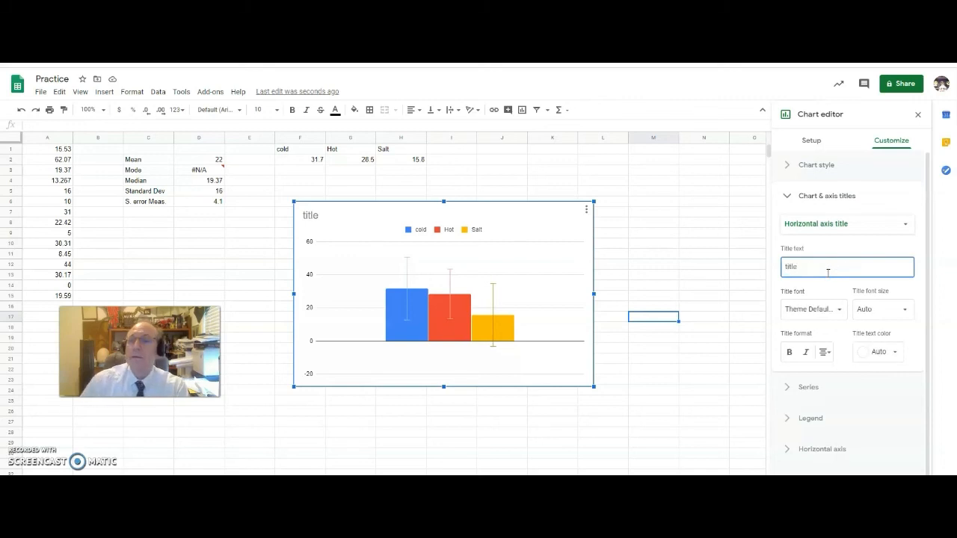
click(830, 224)
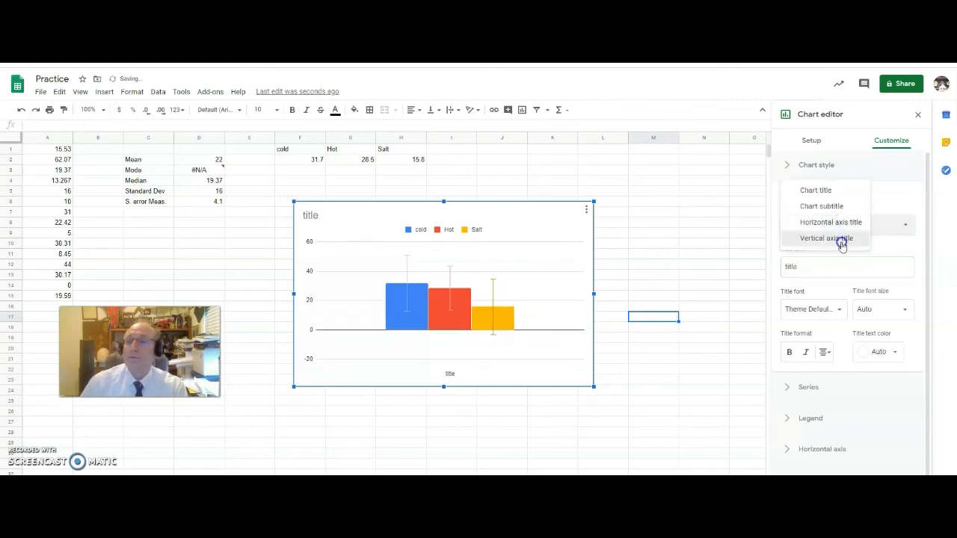
click(840, 240)
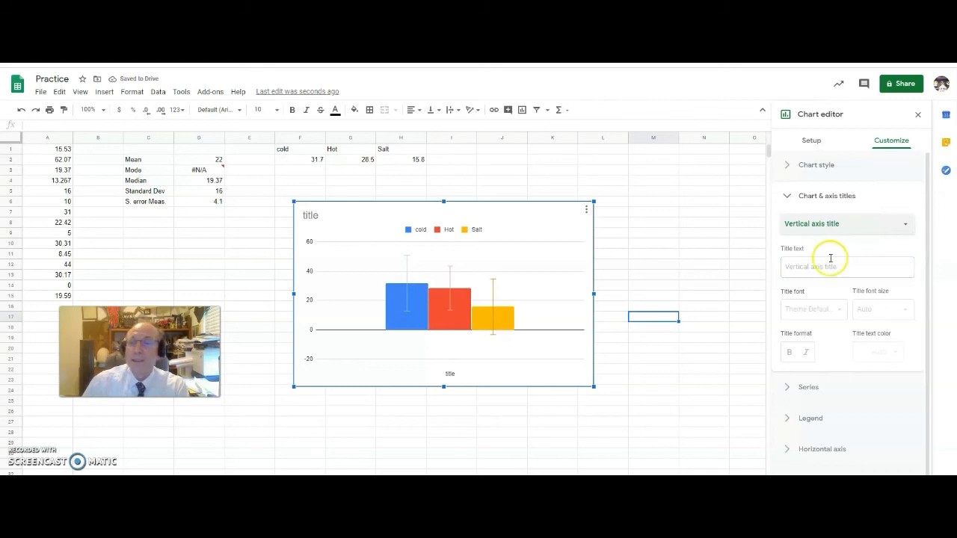
click(832, 265)
text(title)
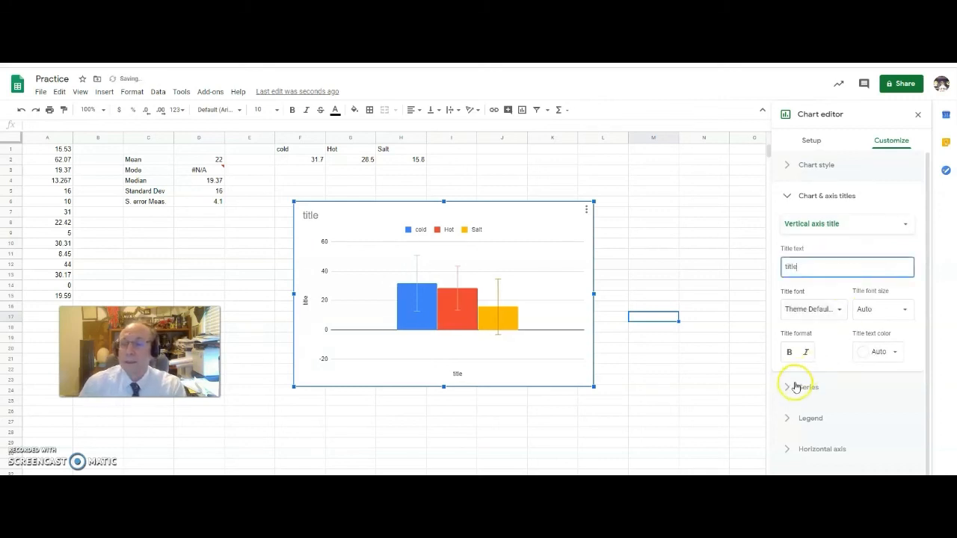
scroll(796, 398, down, 1)
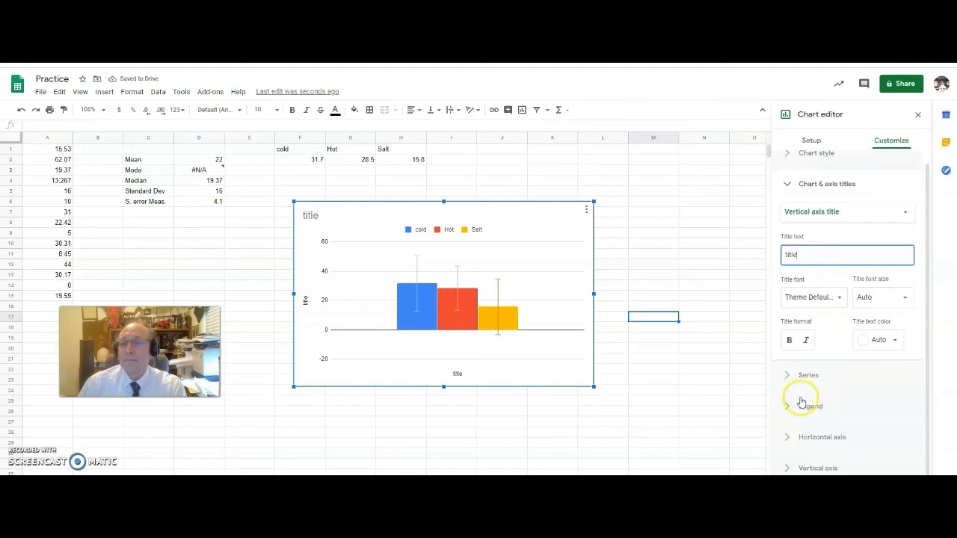
click(791, 408)
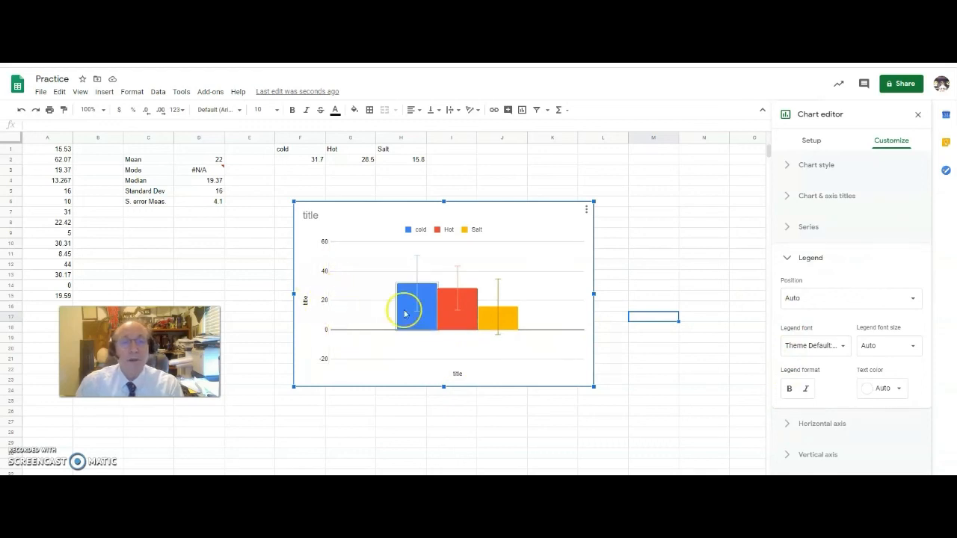
Deselect the chart by clicking an empty cell, leaving the titled, error-barred chart on the sheet.
click(710, 223)
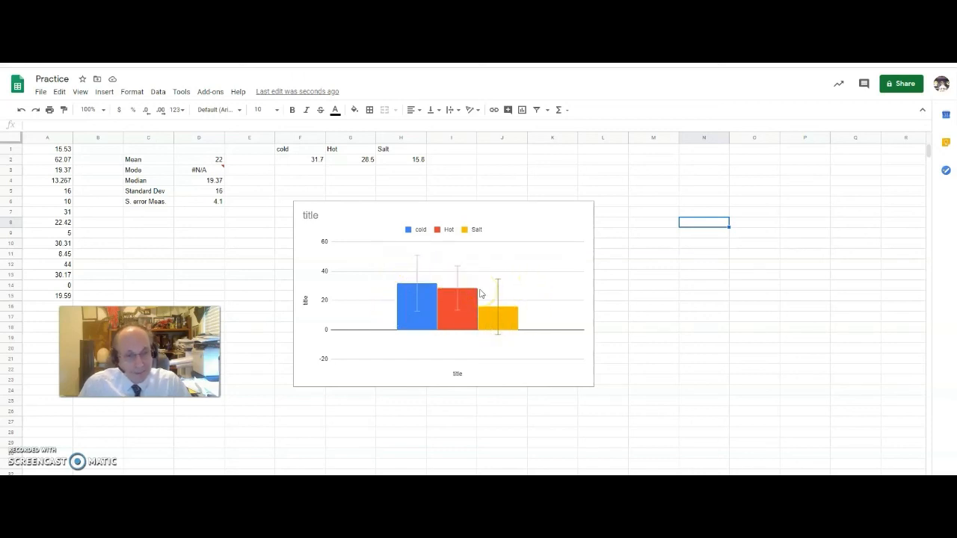
click(419, 291)
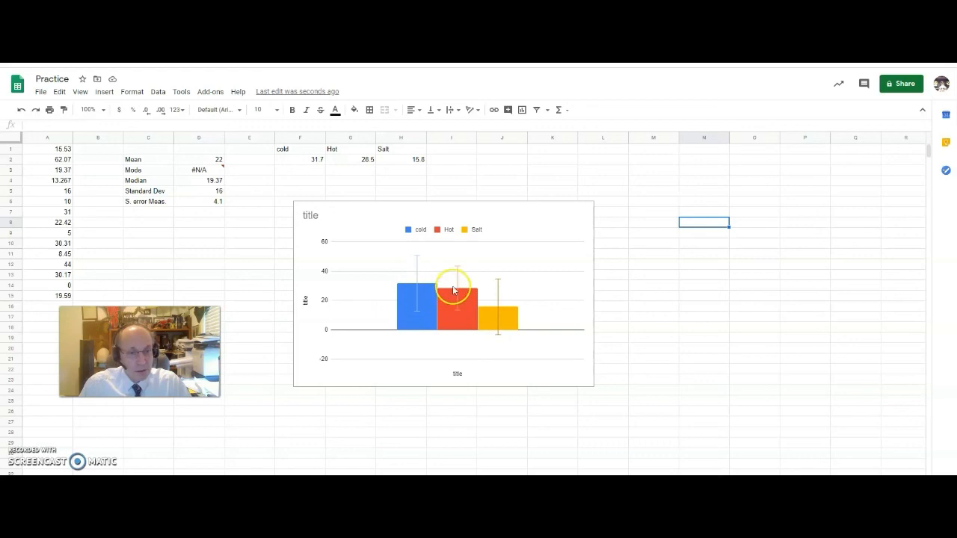